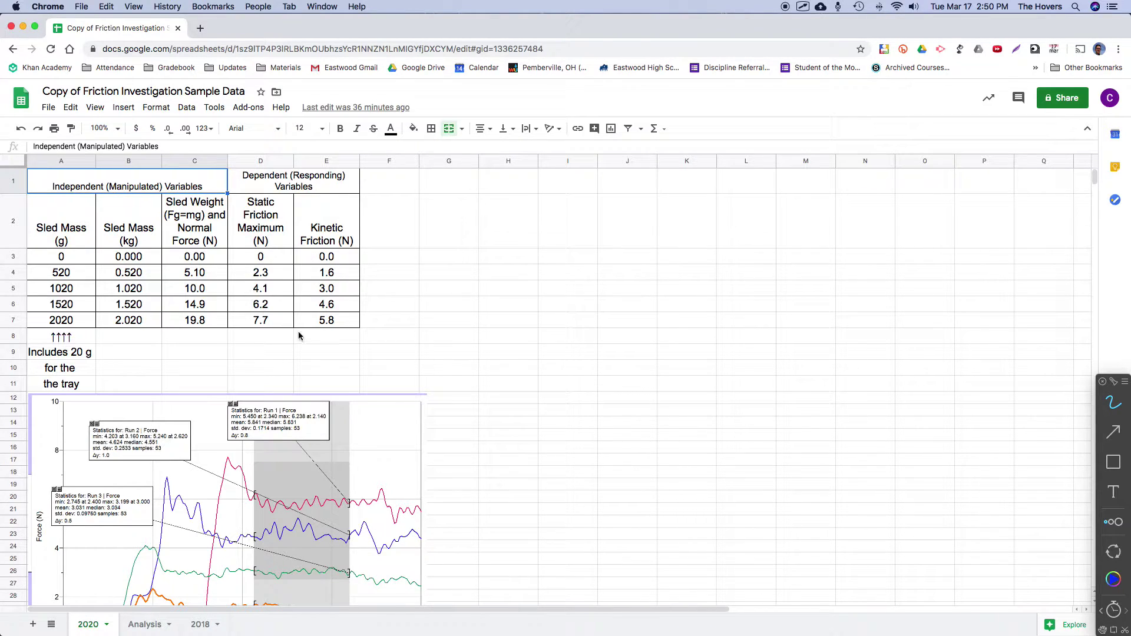
Step: Select the normal force and friction columns C2:E6 on the 2020 sheet
scroll(318, 385, "down", 2)
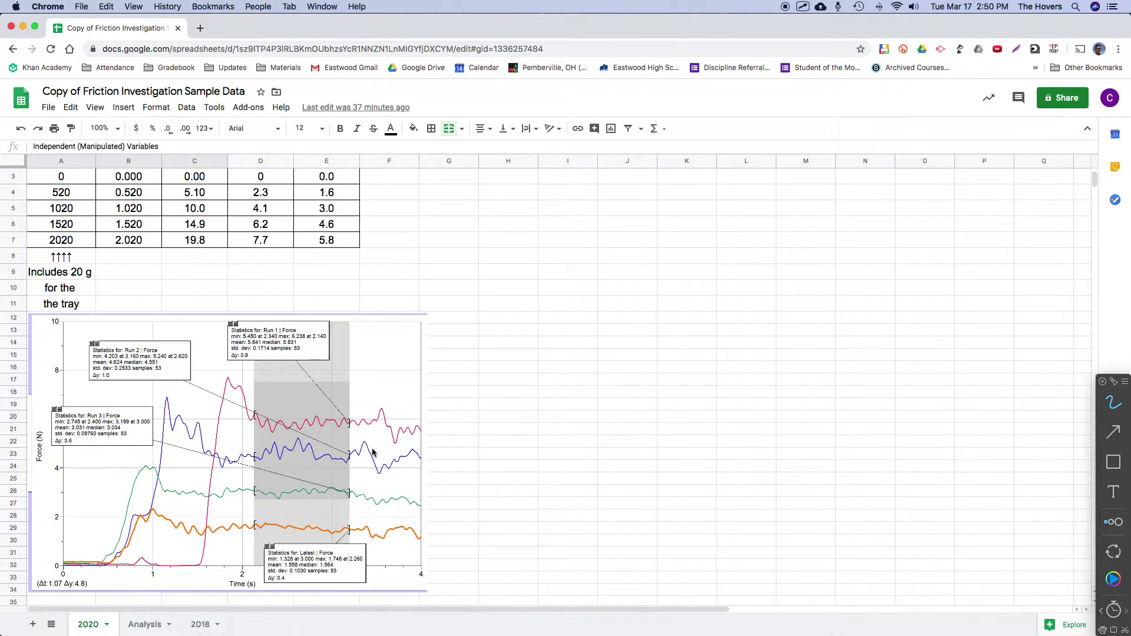
scroll(371, 451, "up", 3)
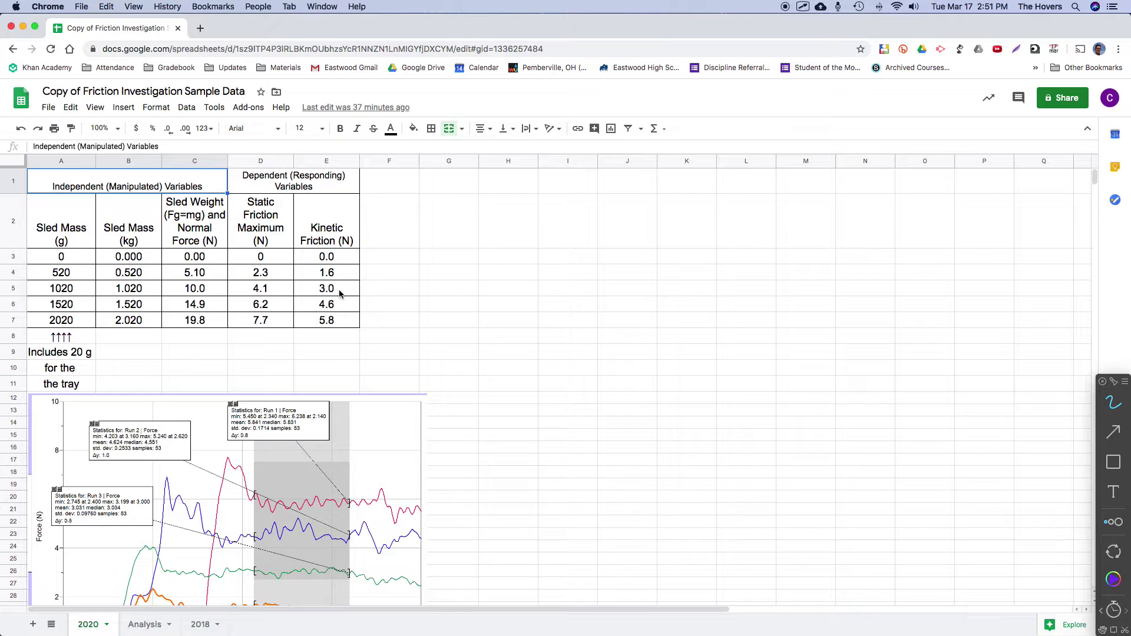
left_click(198, 230)
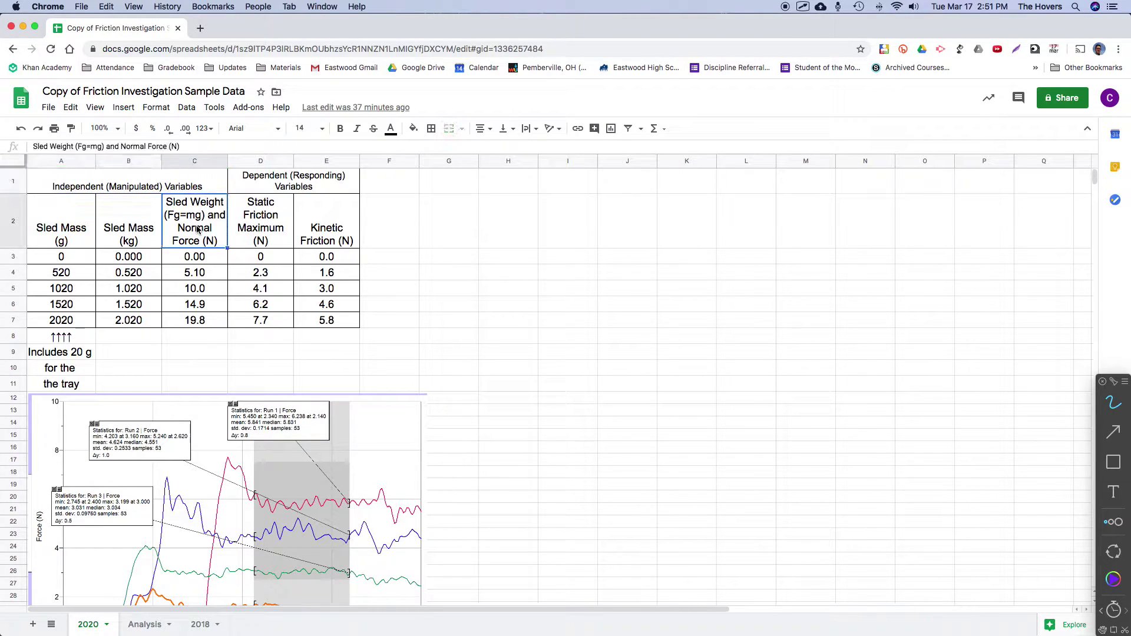
left_click_drag(198, 230, 327, 320)
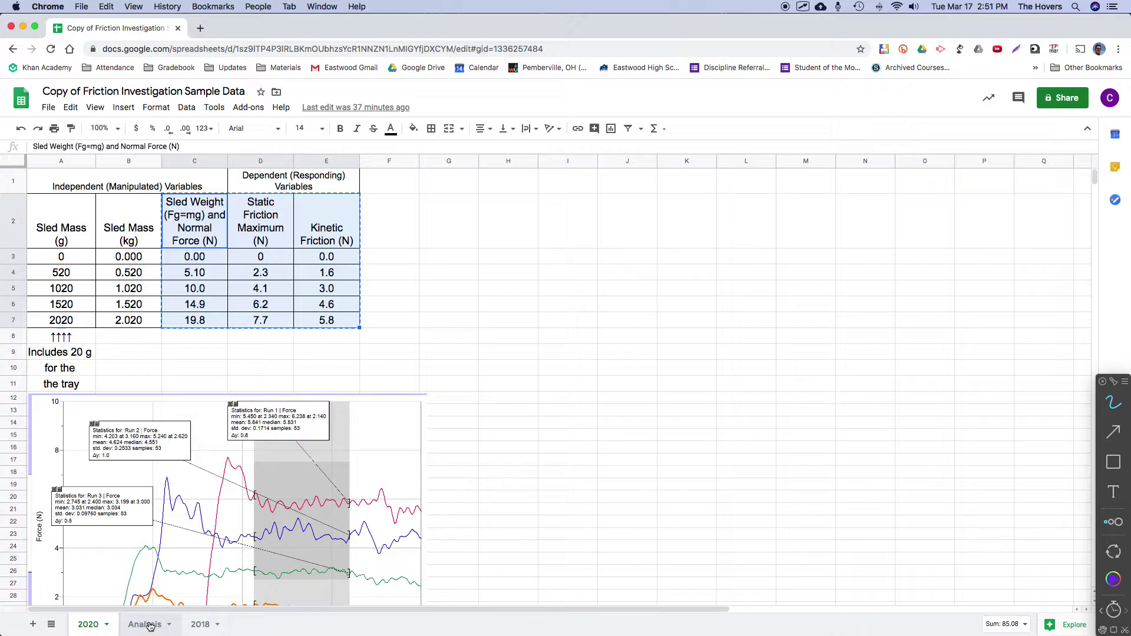
Step: Paste them into the Analysis sheet as values only, replacing the paste that gave #REF! errors
left_click(150, 626)
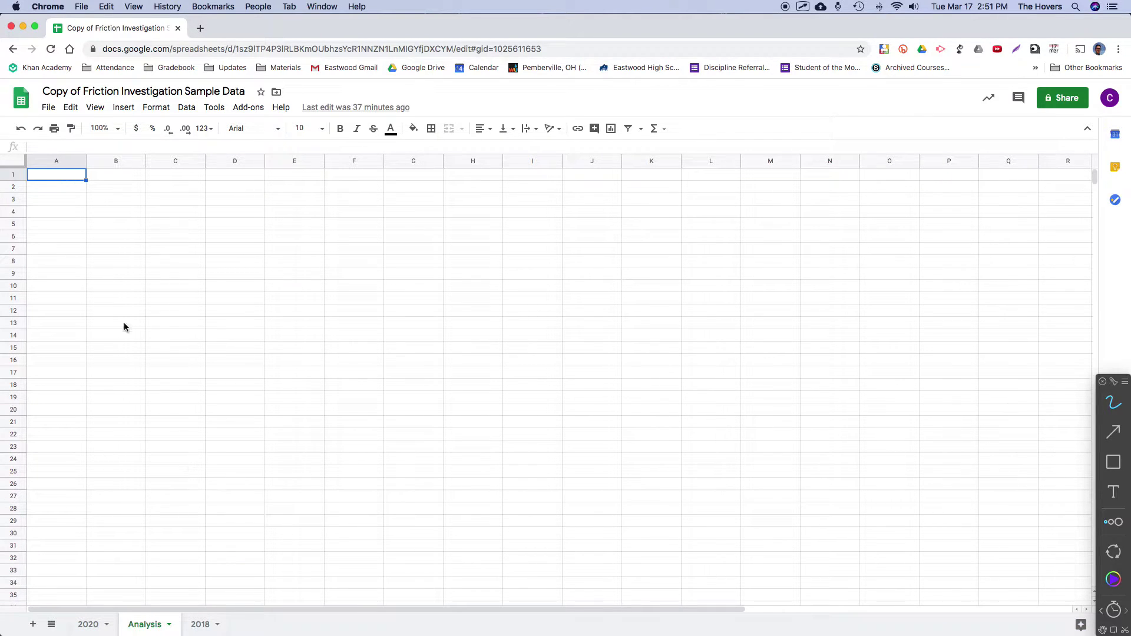
type("Sled Weight (Fg=mg) and Normal Force (N)\tStatic Friction Maximum (N)\tKinetic Friction (N) #REF!\t0\t0.0 #REF!\t2.3\t1.6 #REF!\t4.1\t3.0 #REF!\t6.2\t4.6 #REF!\t7.7\t5.8")
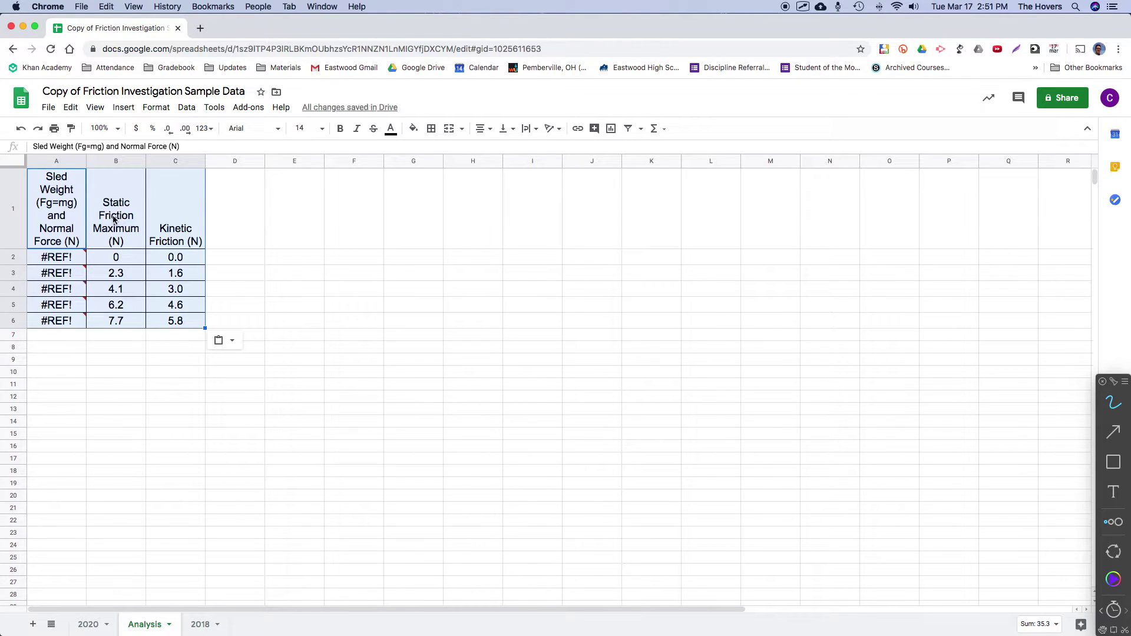
key("super+z")
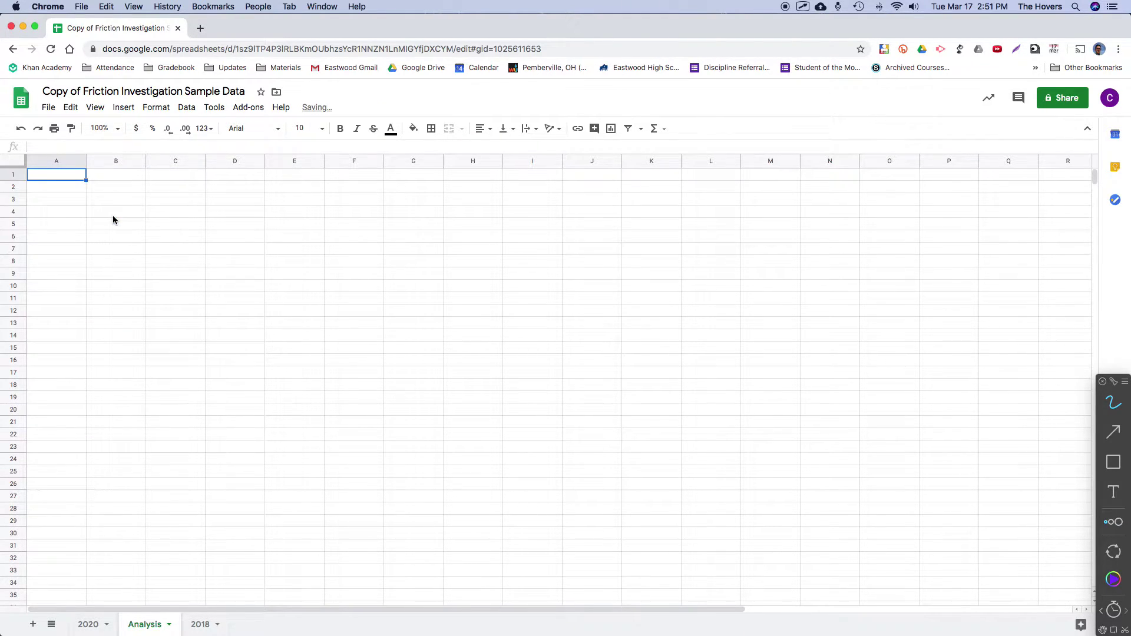
key("super+shift+v")
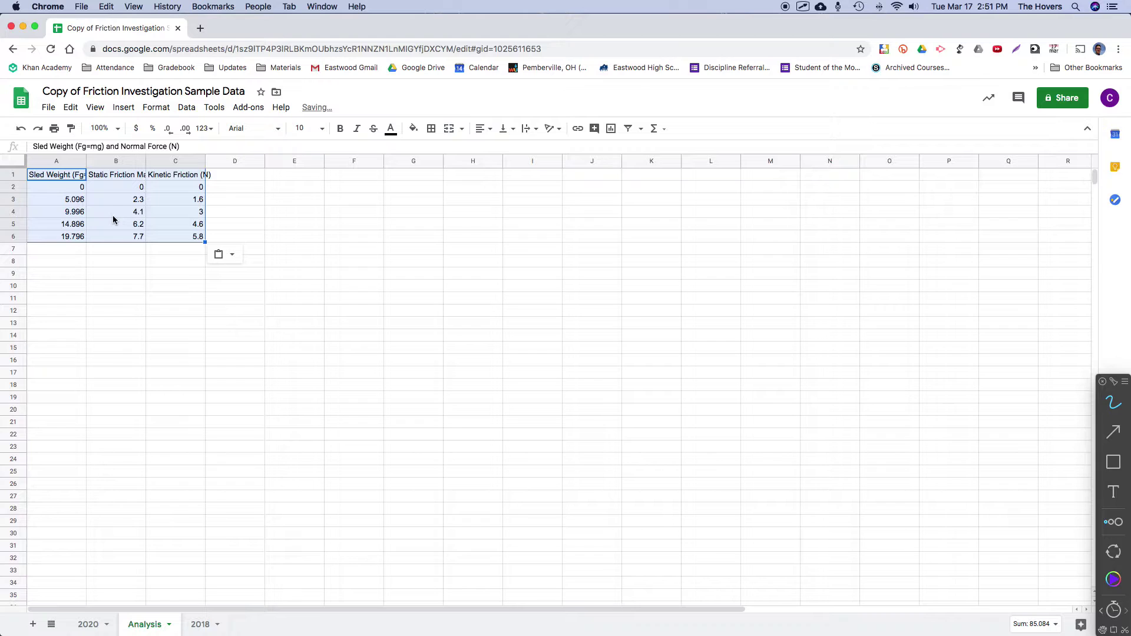
Step: Set the table text to 24 pt and autofit columns A, B and C to their headings
left_click(321, 129)
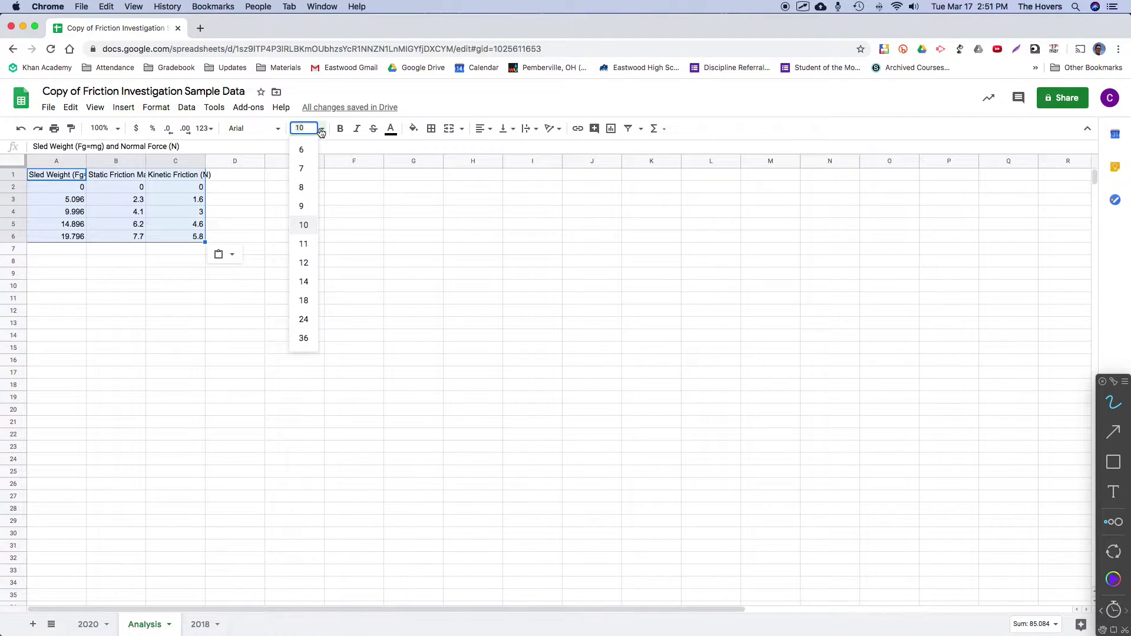
left_click(309, 320)
double_click(87, 157)
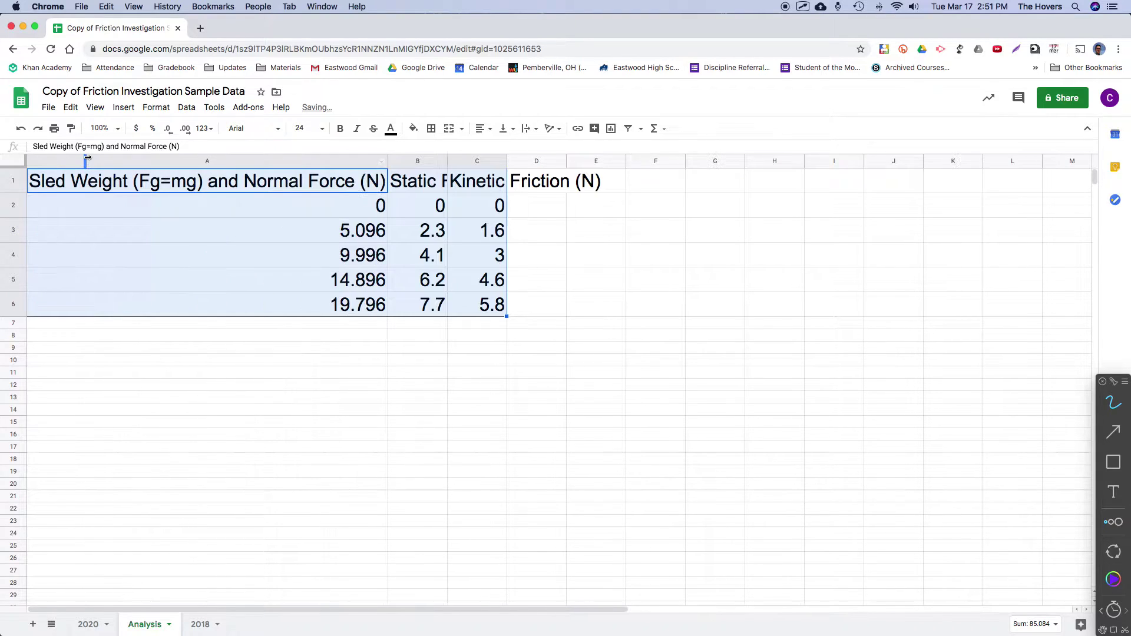
double_click(446, 161)
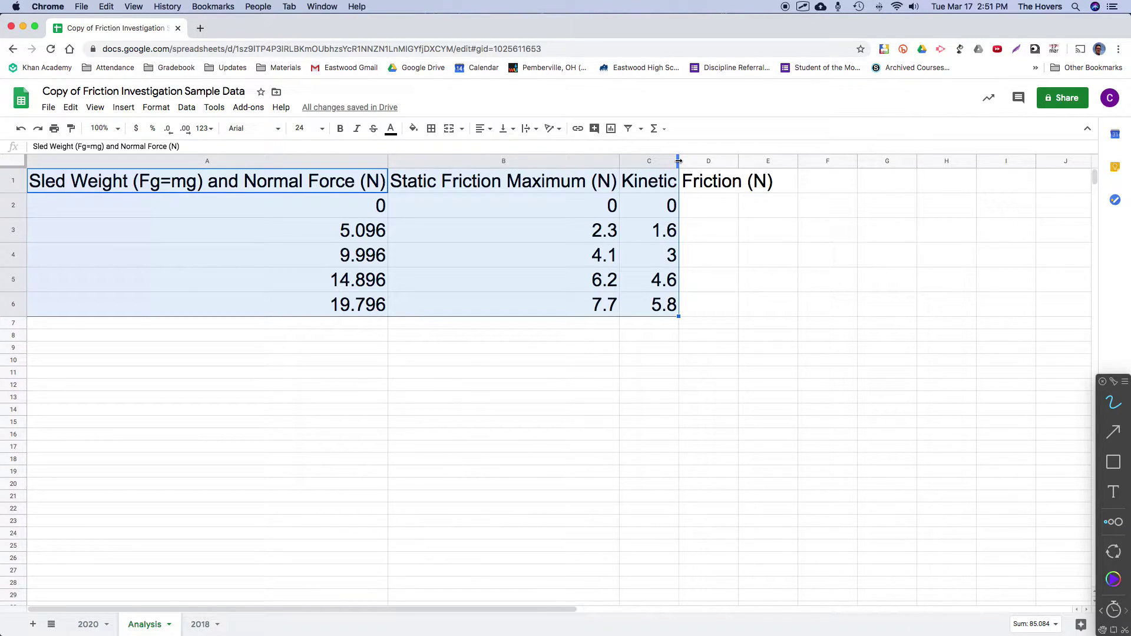
double_click(678, 161)
Step: Shorten the A1 heading to 'Normal Force (N)' and refit column A to it
left_click(248, 183)
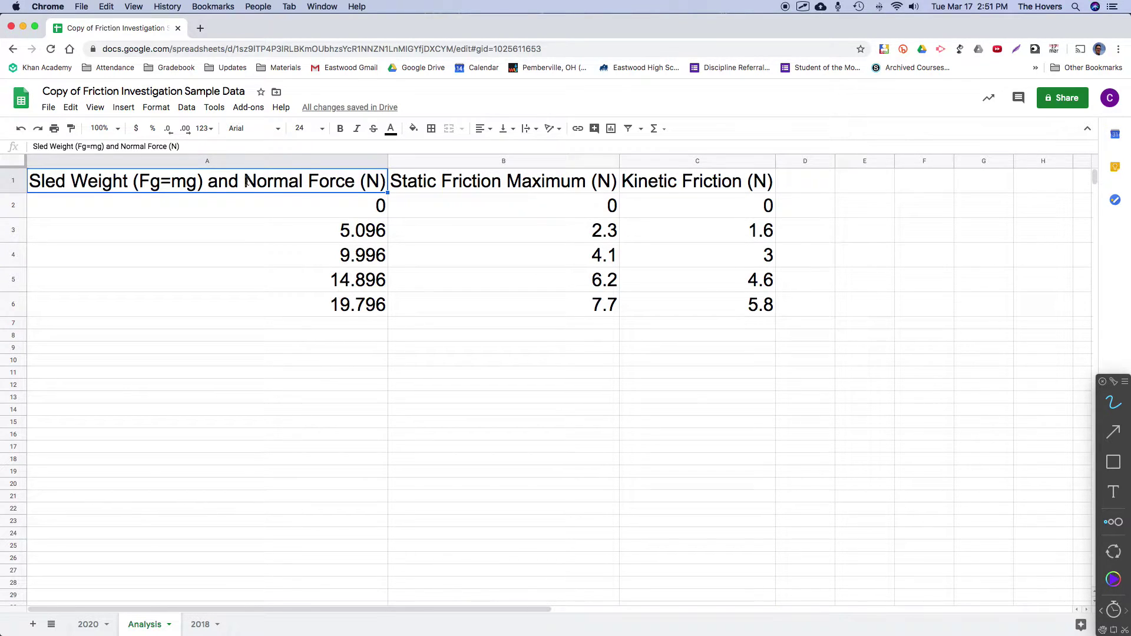
double_click(246, 181)
key("BackSpace")
key("BackSpace")
key("BackSpace")
key("BackSpace")
key("BackSpace")
key("BackSpace")
key("BackSpace")
key("BackSpace")
key("BackSpace")
key("BackSpace")
key("BackSpace")
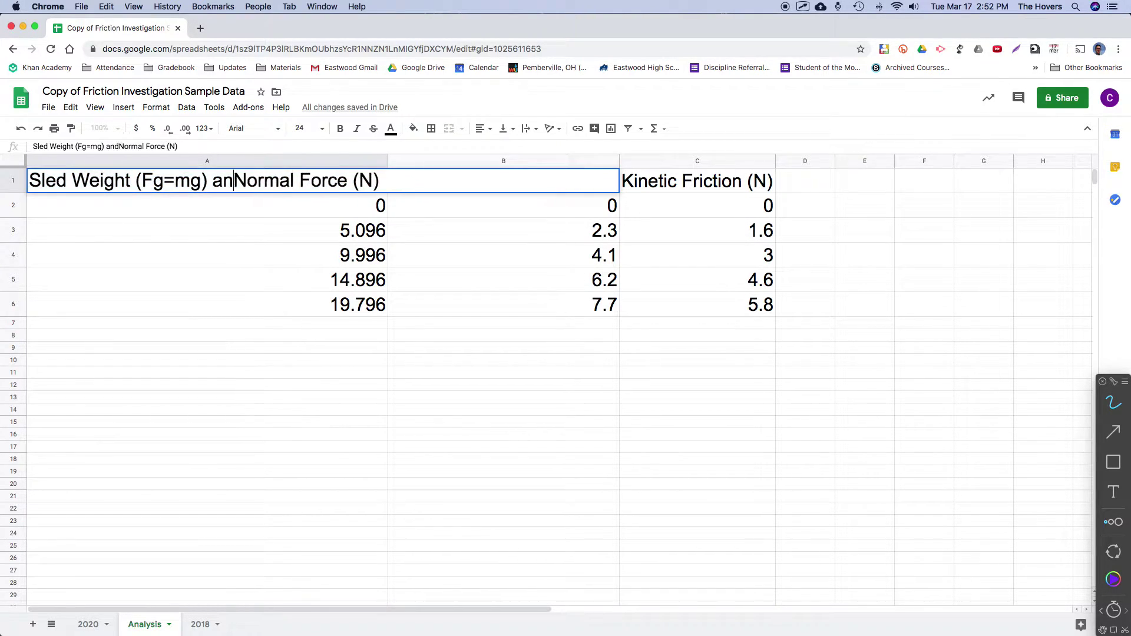
key("BackSpace")
key("BackSpace")
key("BackSpace")
key("BackSpace")
key("BackSpace")
key("BackSpace")
key("BackSpace")
key("BackSpace")
key("BackSpace")
key("BackSpace")
key("BackSpace")
key("BackSpace")
key("BackSpace")
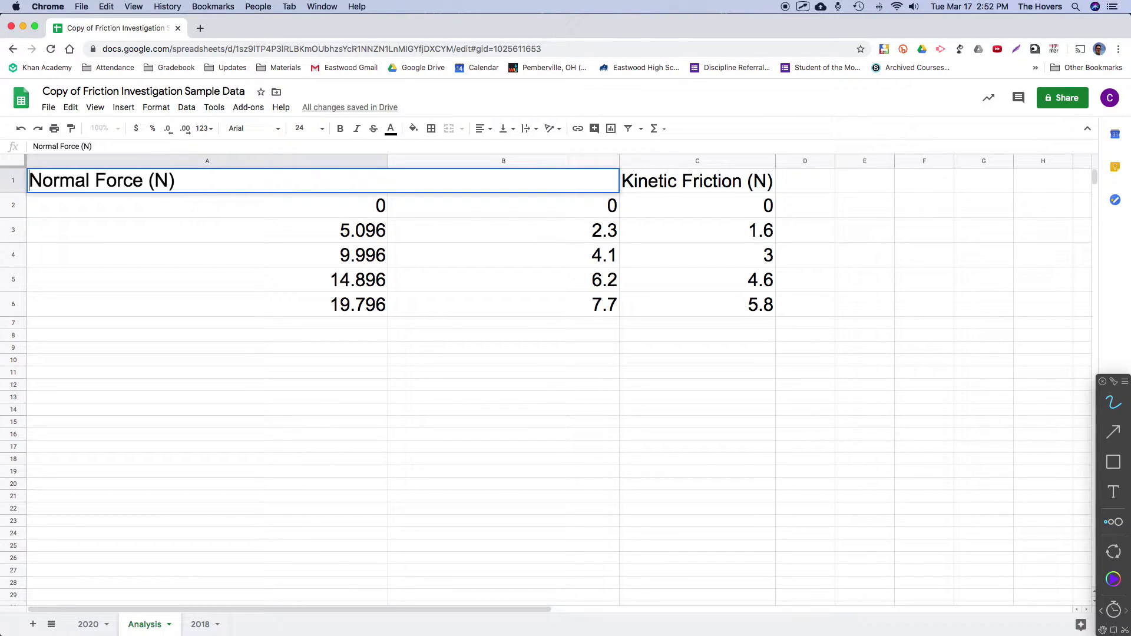
key("Return")
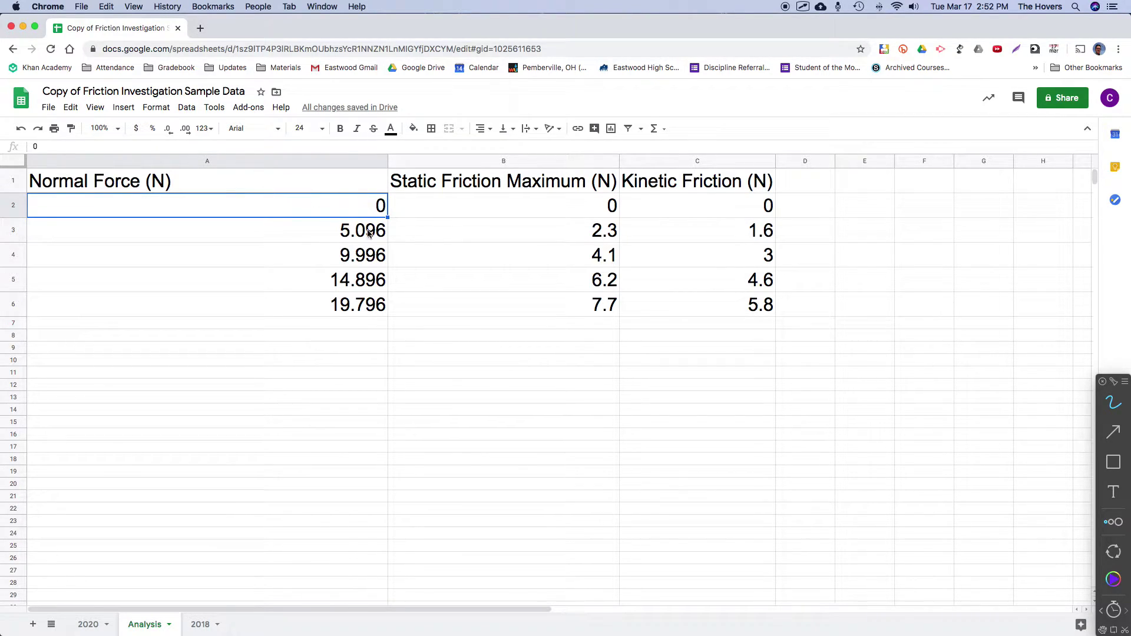
double_click(387, 162)
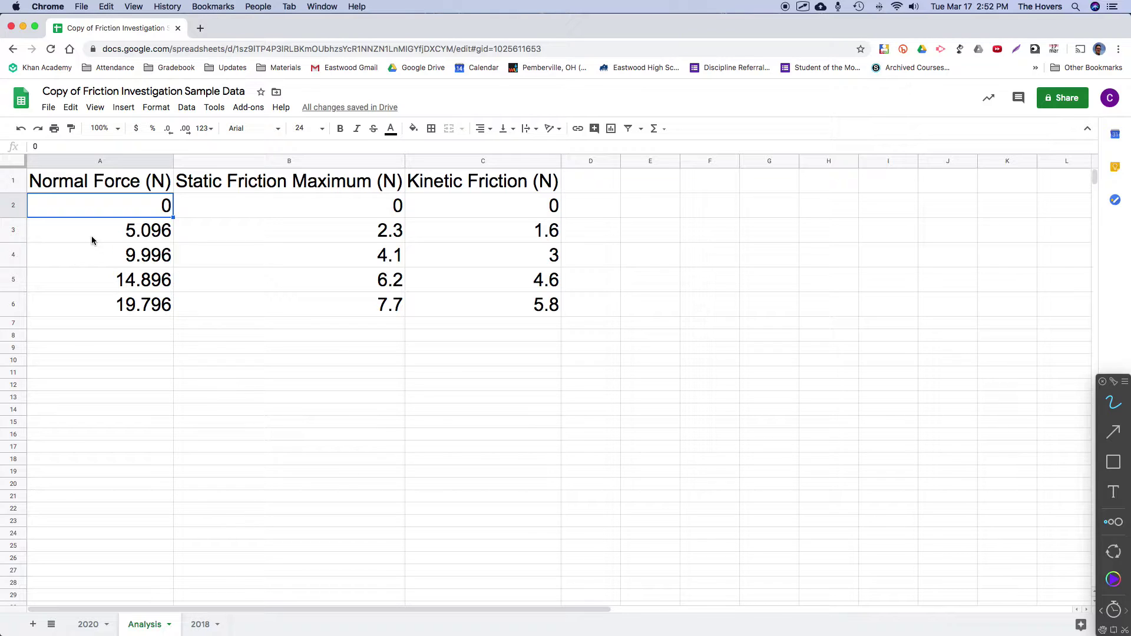
left_click_drag(96, 184, 434, 299)
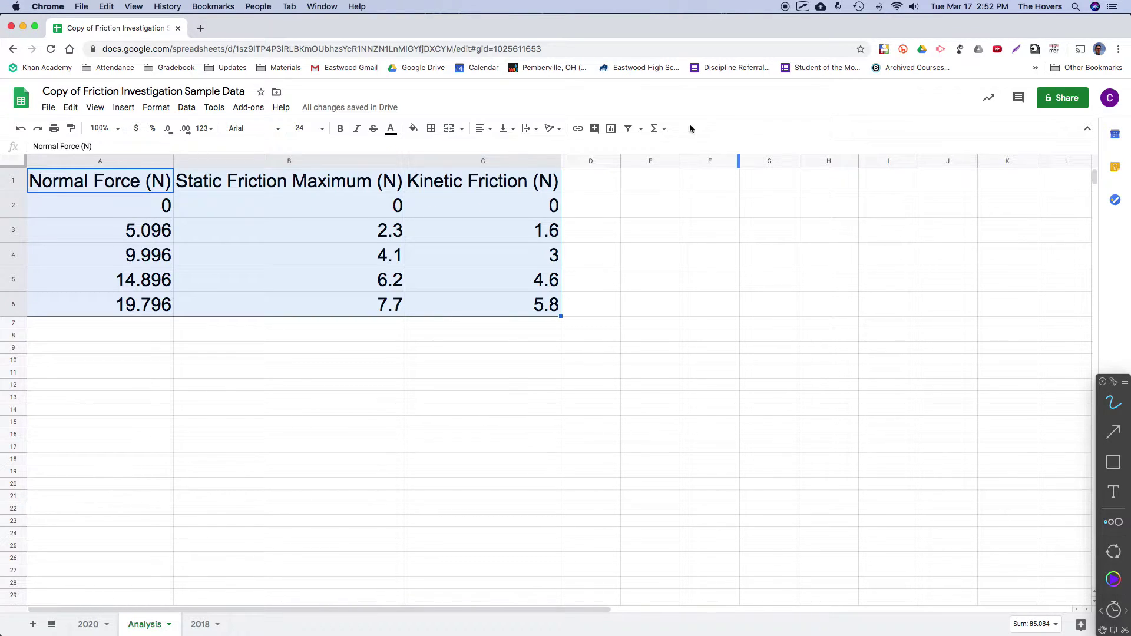
Step: Insert a scatter chart of the A1:C6 data, enlarge it, and place it below the table
left_click(611, 130)
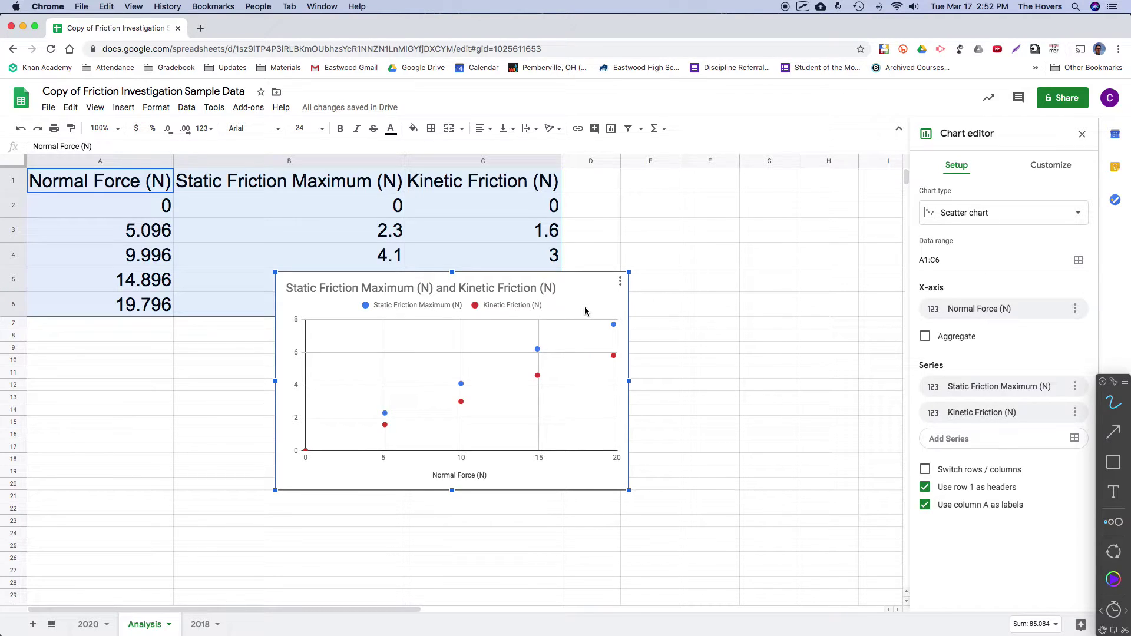
scroll(808, 331, "down", 1)
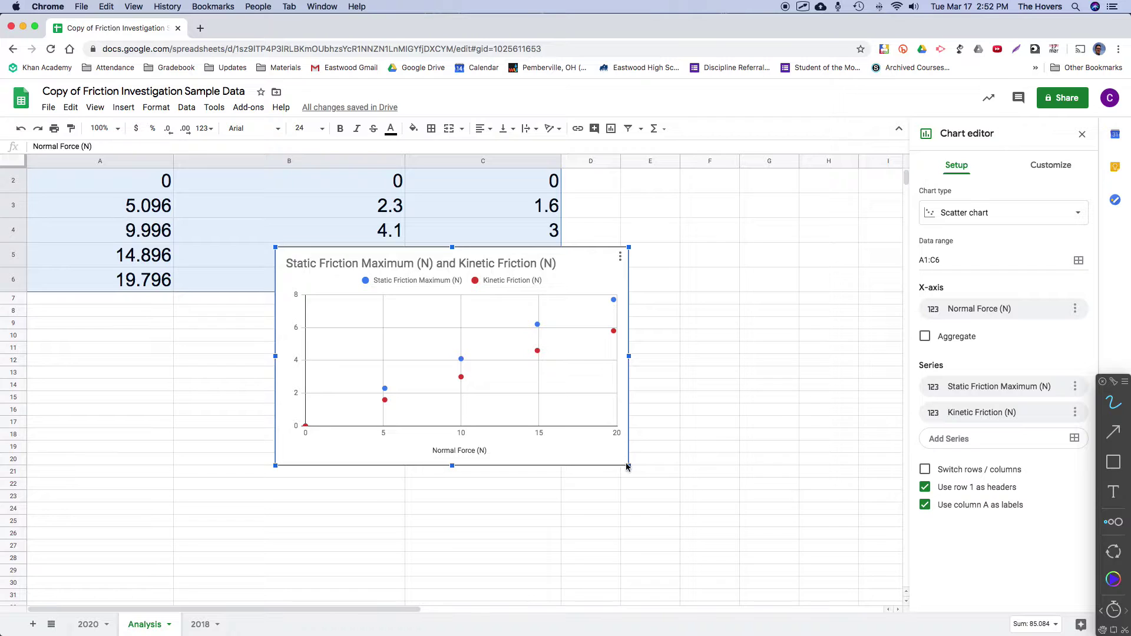
left_click_drag(627, 465, 700, 551)
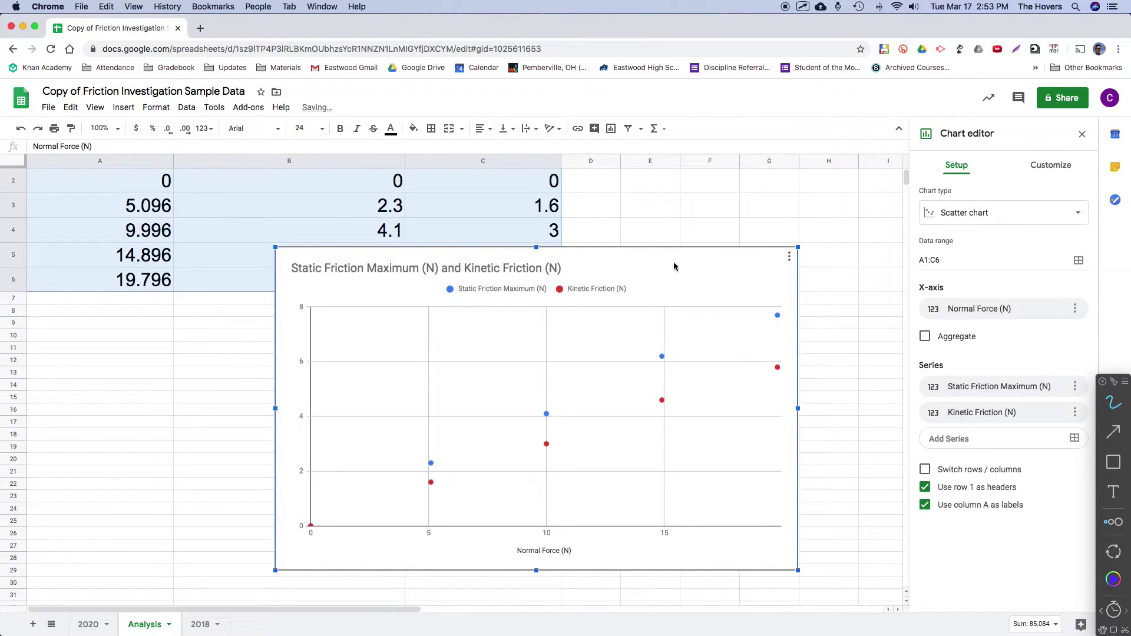
left_click_drag(653, 259, 418, 302)
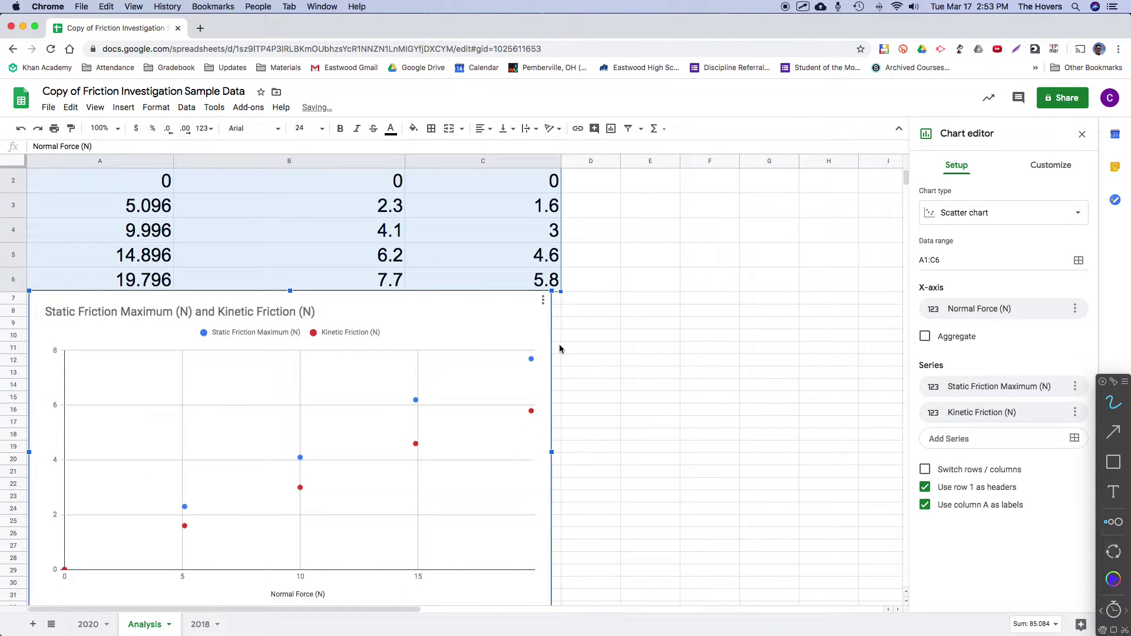
left_click(472, 320)
left_click_drag(473, 318, 478, 297)
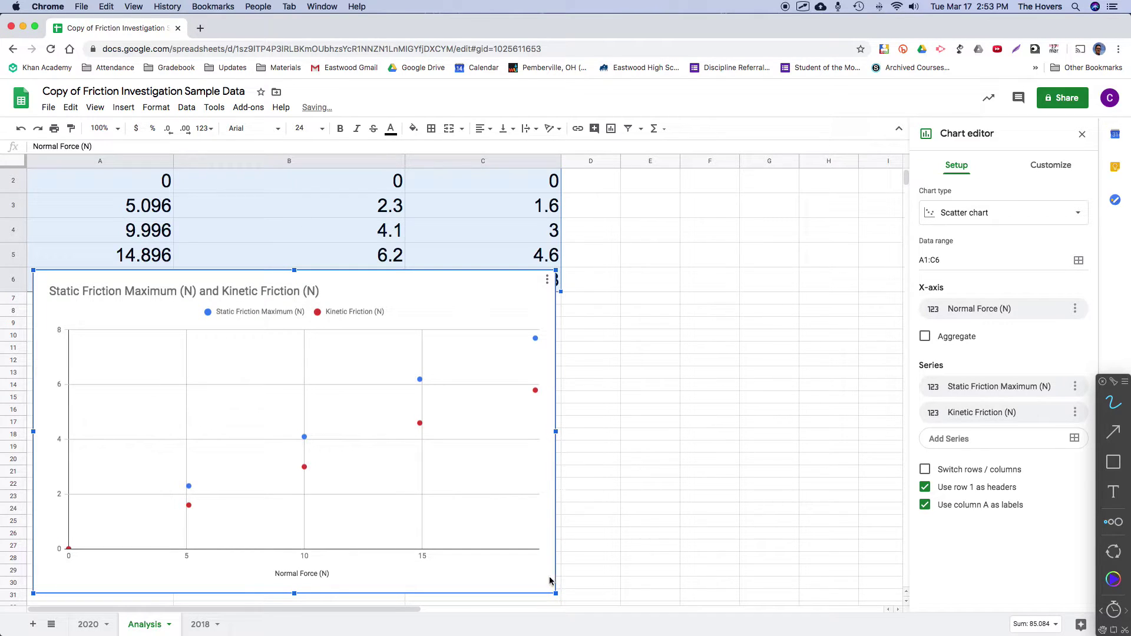
left_click_drag(555, 593, 499, 558)
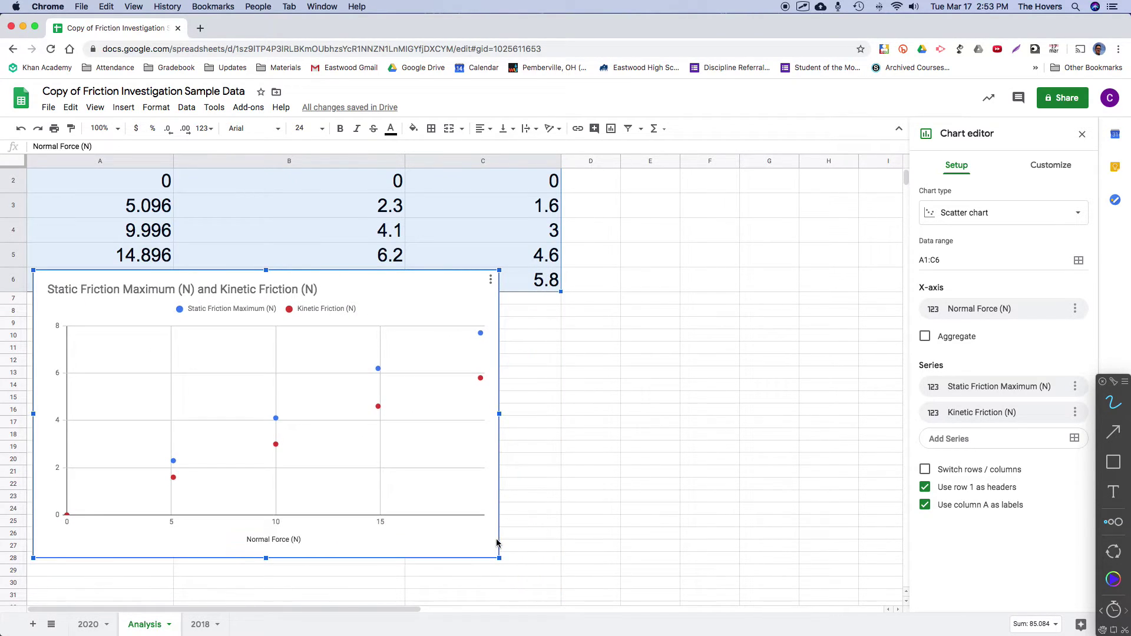
left_click_drag(419, 304, 464, 328)
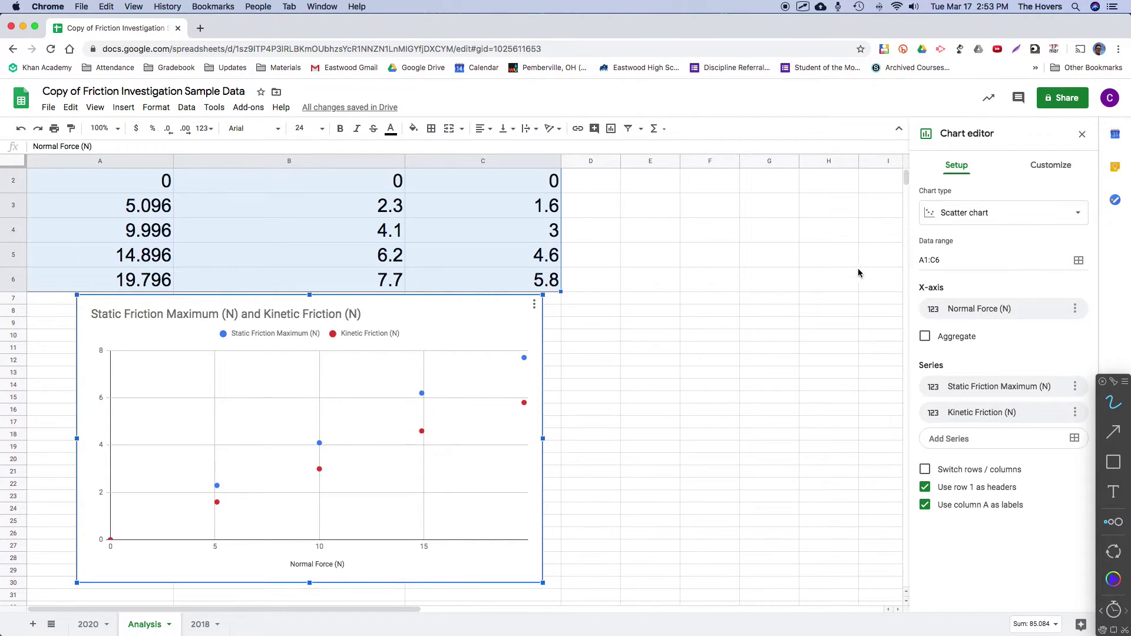
left_click(1038, 175)
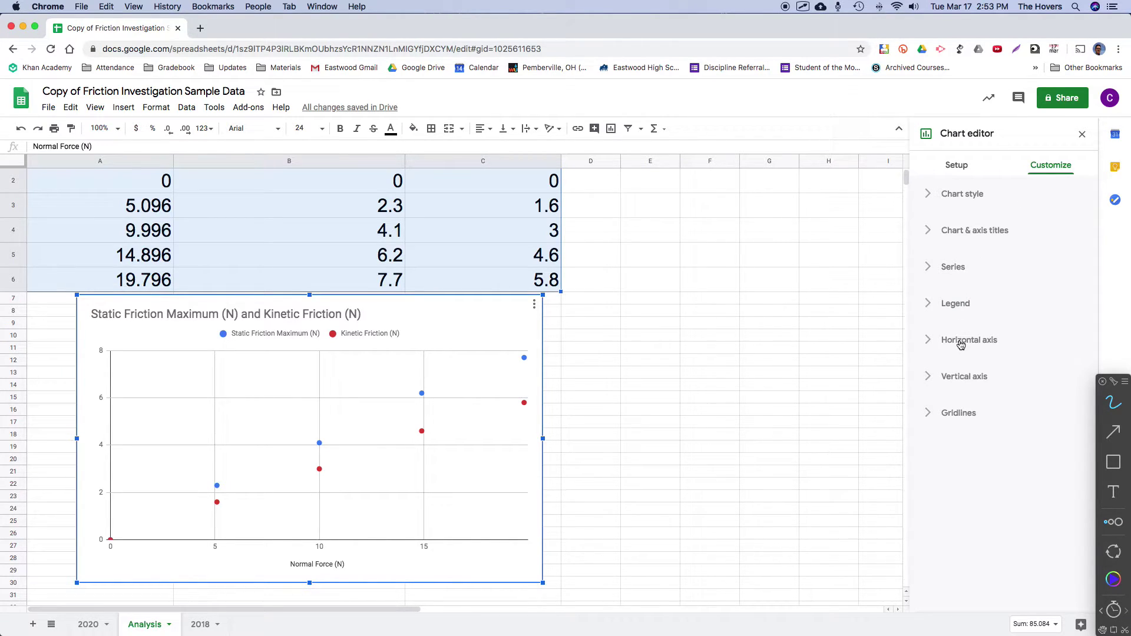
Step: Browse the vertical and horizontal axis settings in the chart editor's Customize panel
left_click(961, 371)
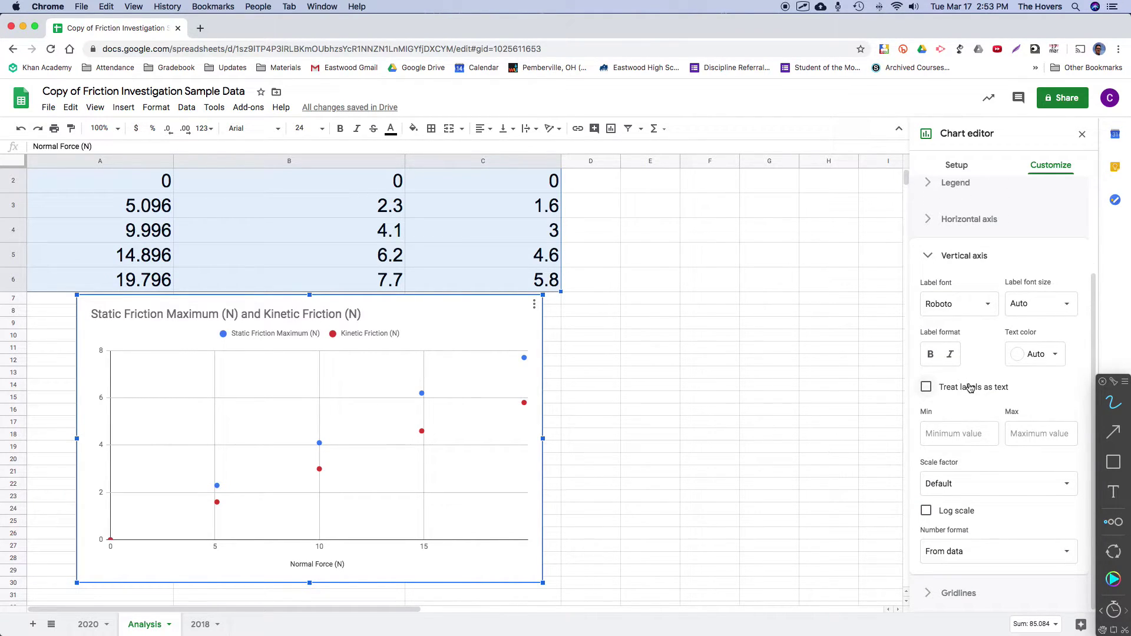
scroll(971, 366, "up", 3)
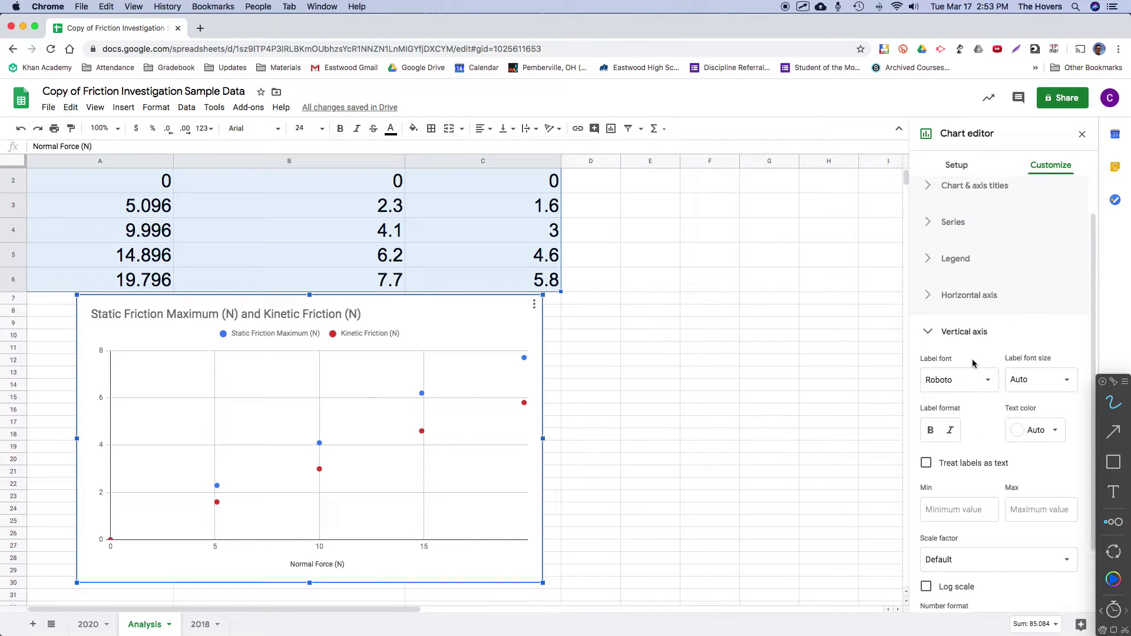
left_click(966, 305)
scroll(966, 309, "down", 5)
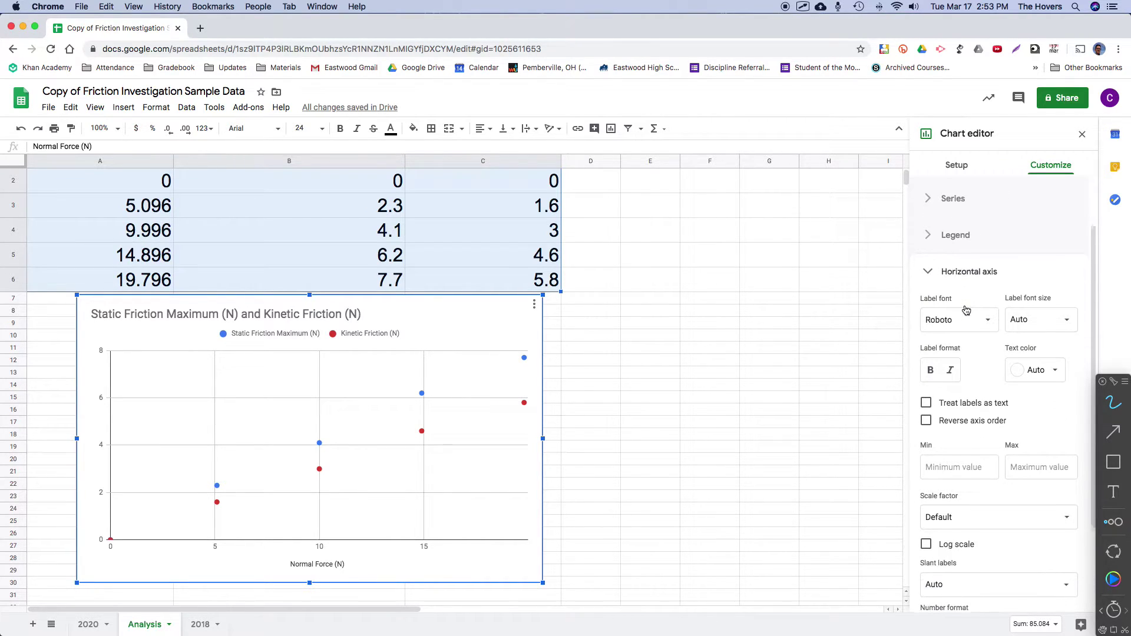
scroll(966, 306, "up", 4)
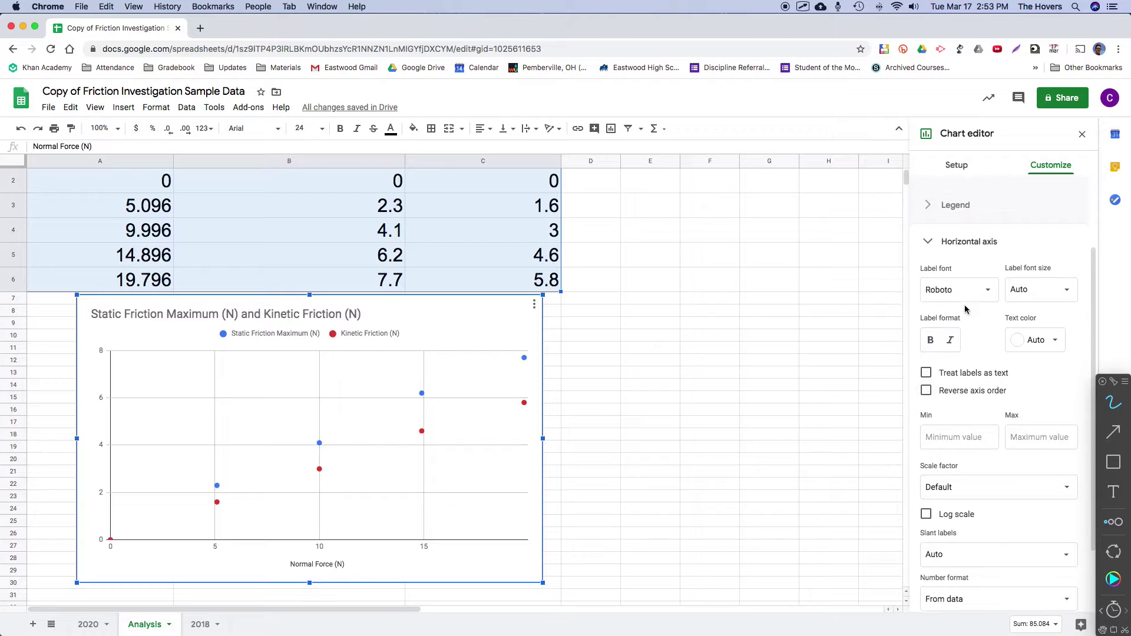
left_click(951, 270)
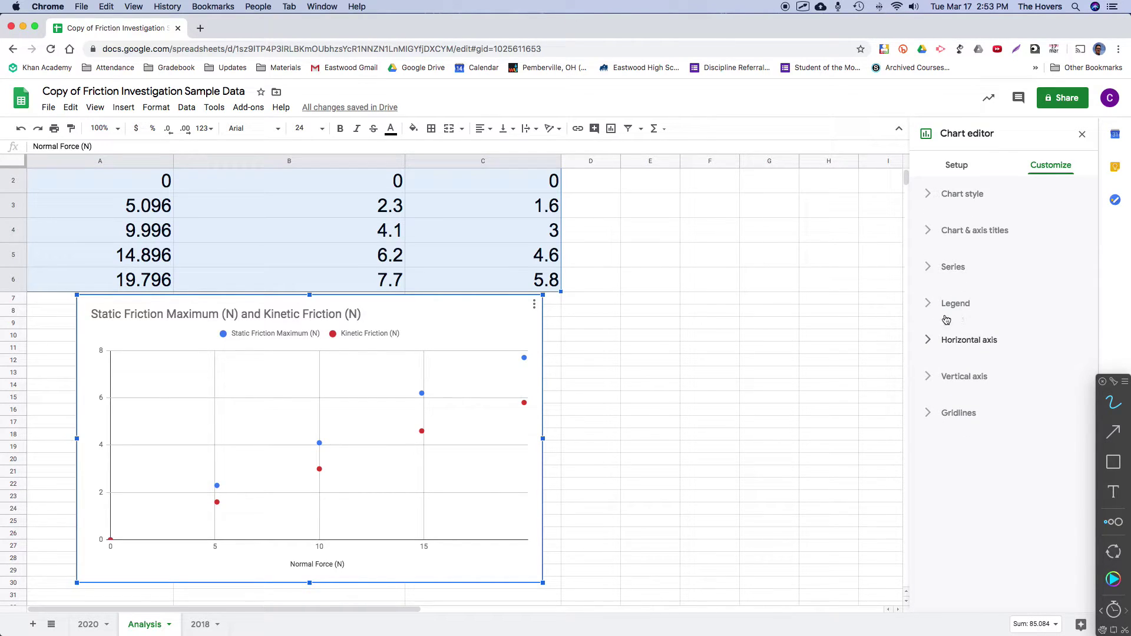
left_click(953, 378)
scroll(953, 380, "down", 5)
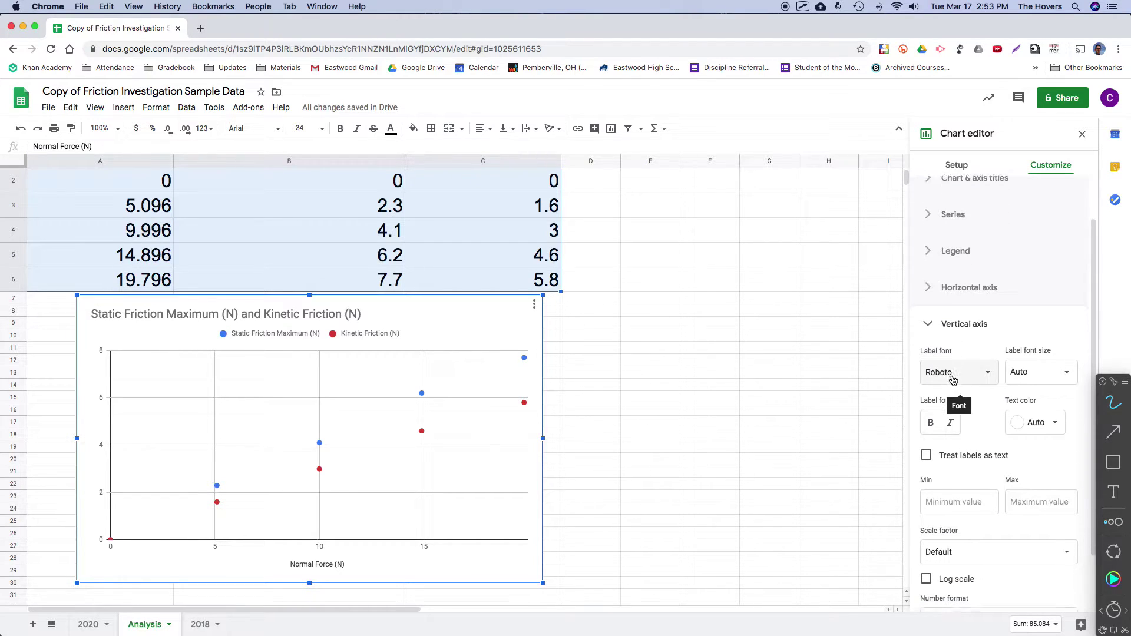
scroll(951, 377, "up", 5)
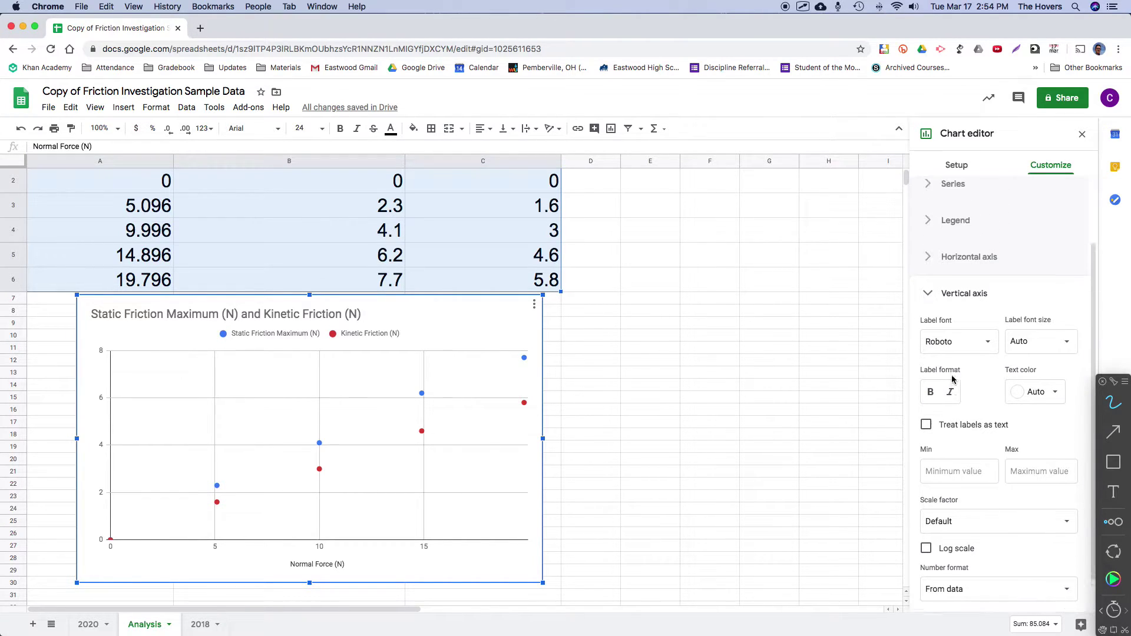
left_click(933, 333)
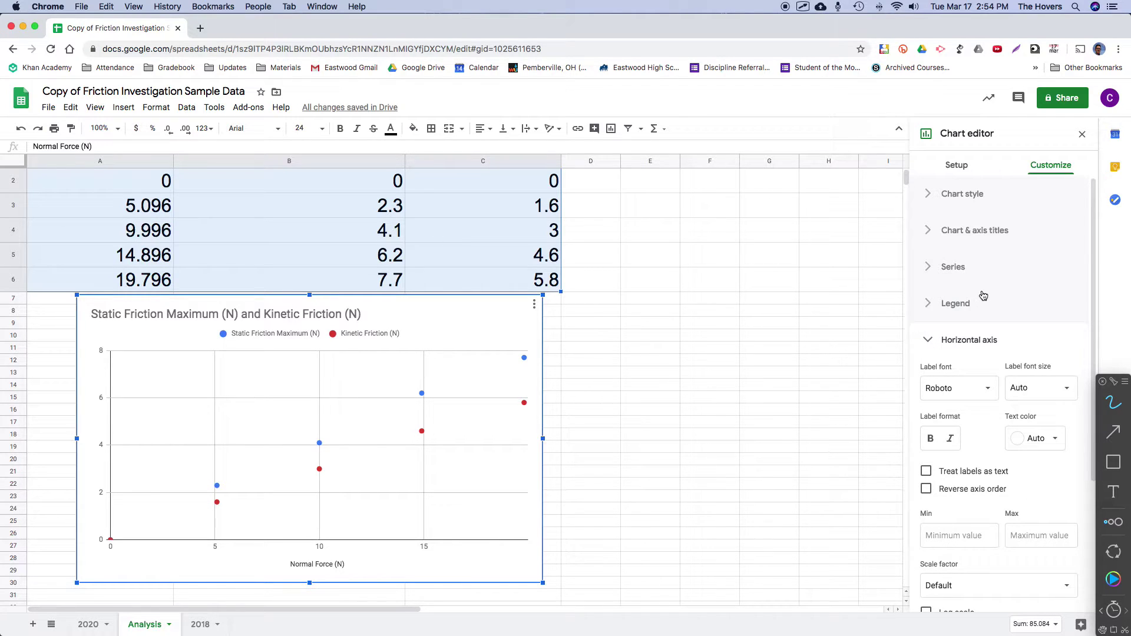
Step: Title the vertical axis 'Static Friction Maximum and Kinetic Friction (N)'
left_click(959, 230)
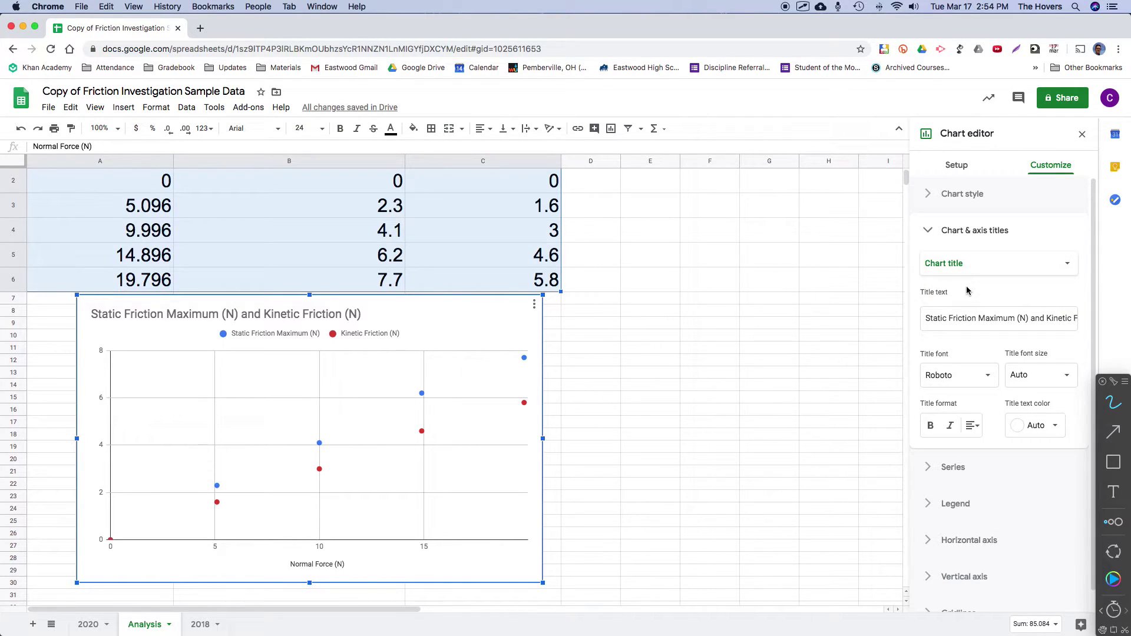
scroll(966, 282, "down", 1)
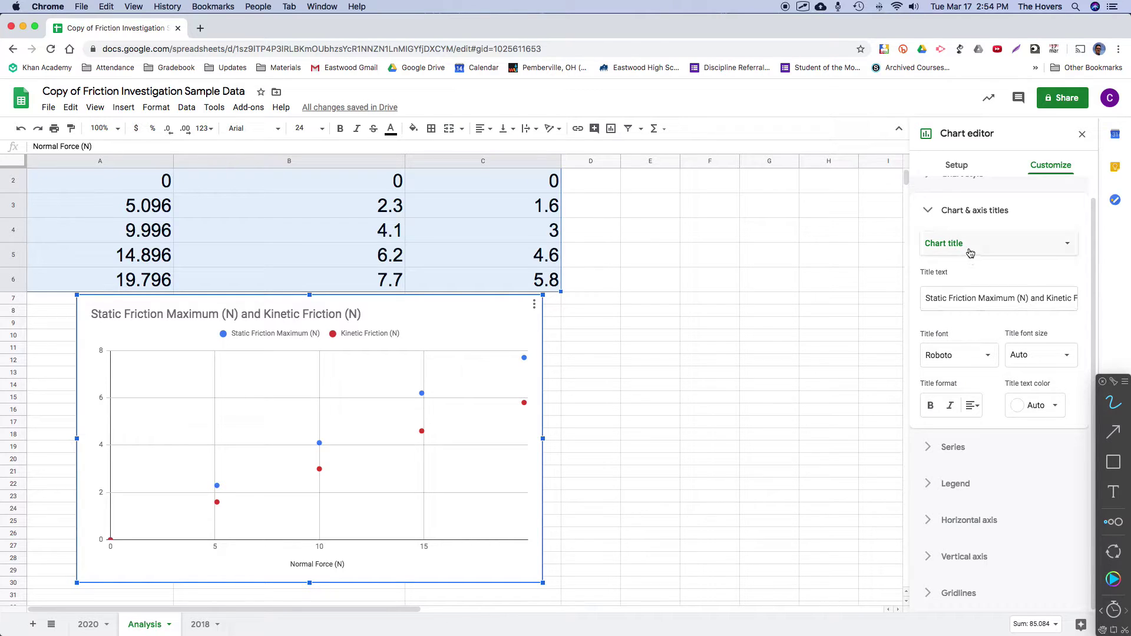
left_click(966, 245)
left_click(971, 297)
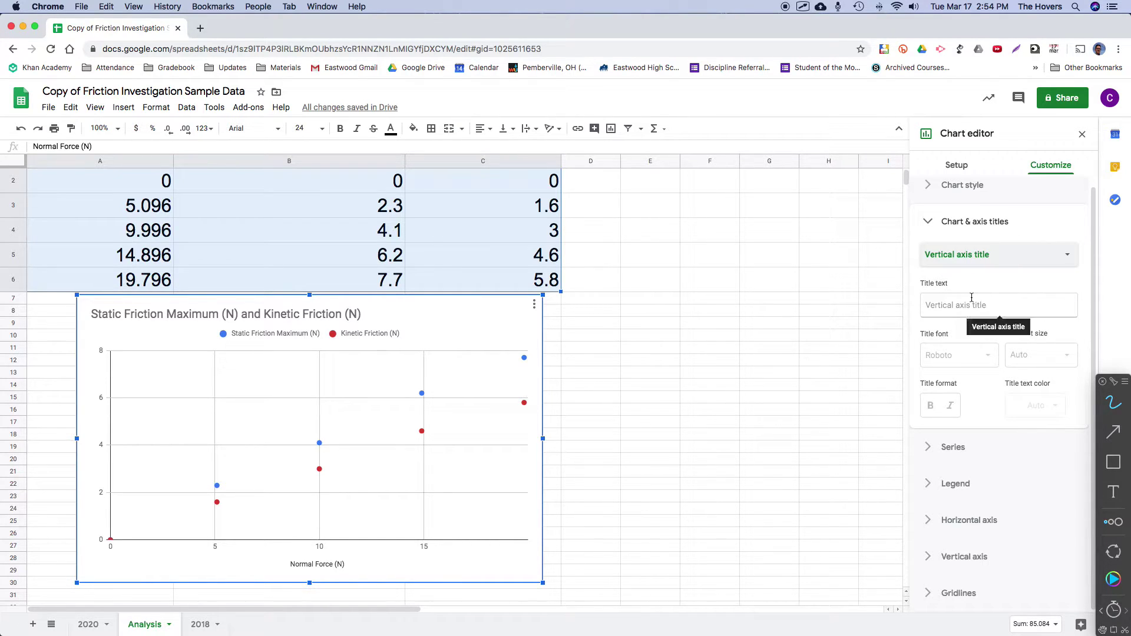
left_click(943, 307)
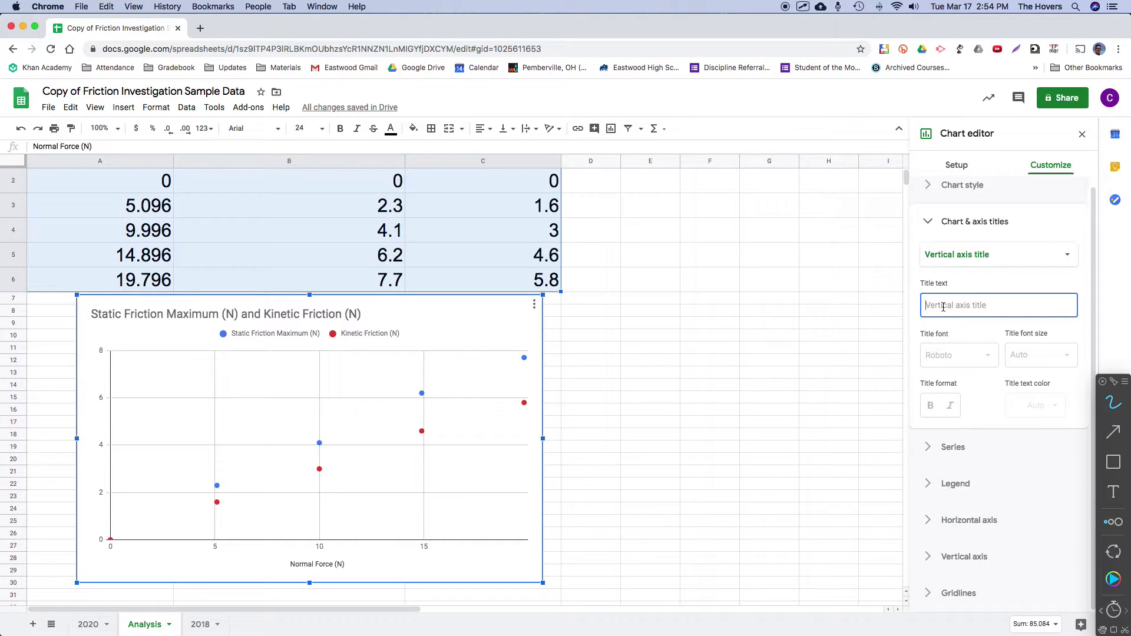
type("Stati")
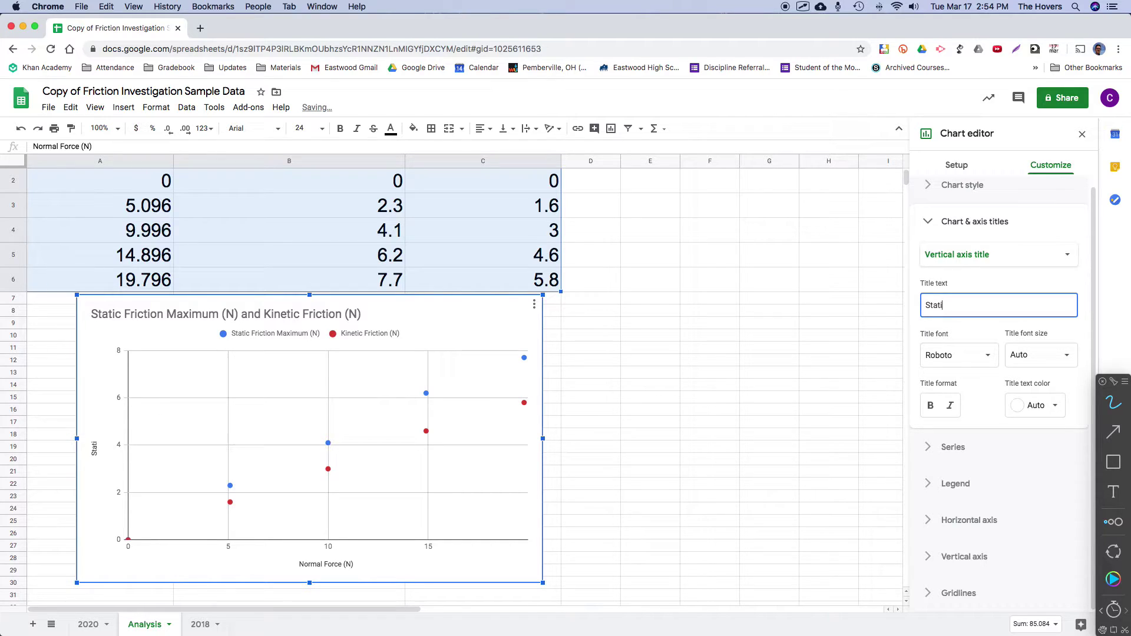
type("c Friction Ma")
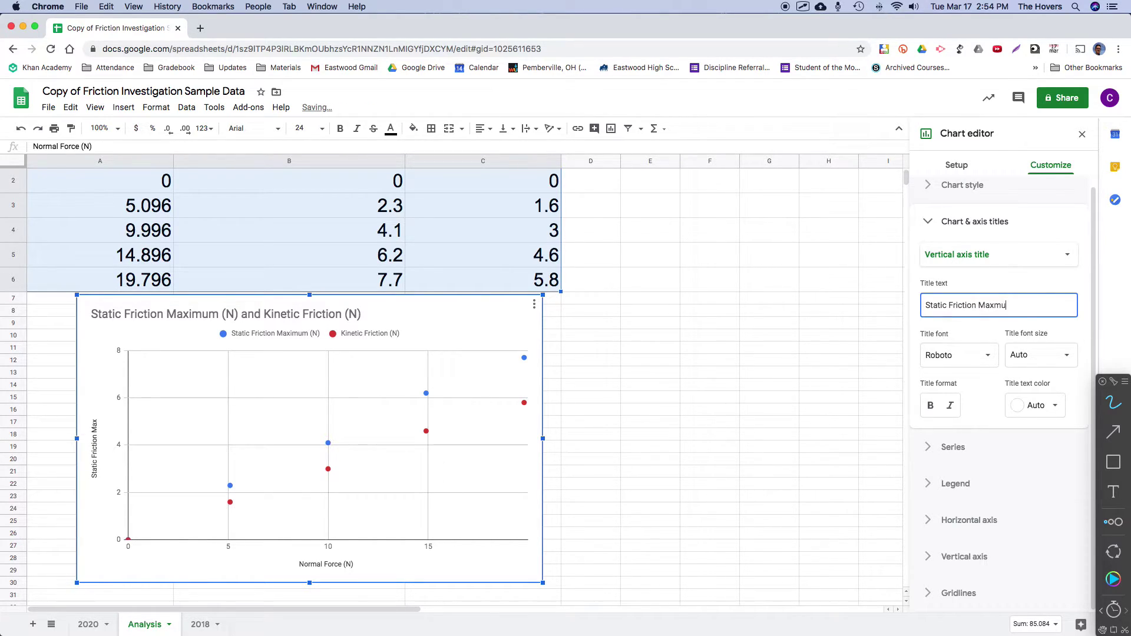
type("ximu (")
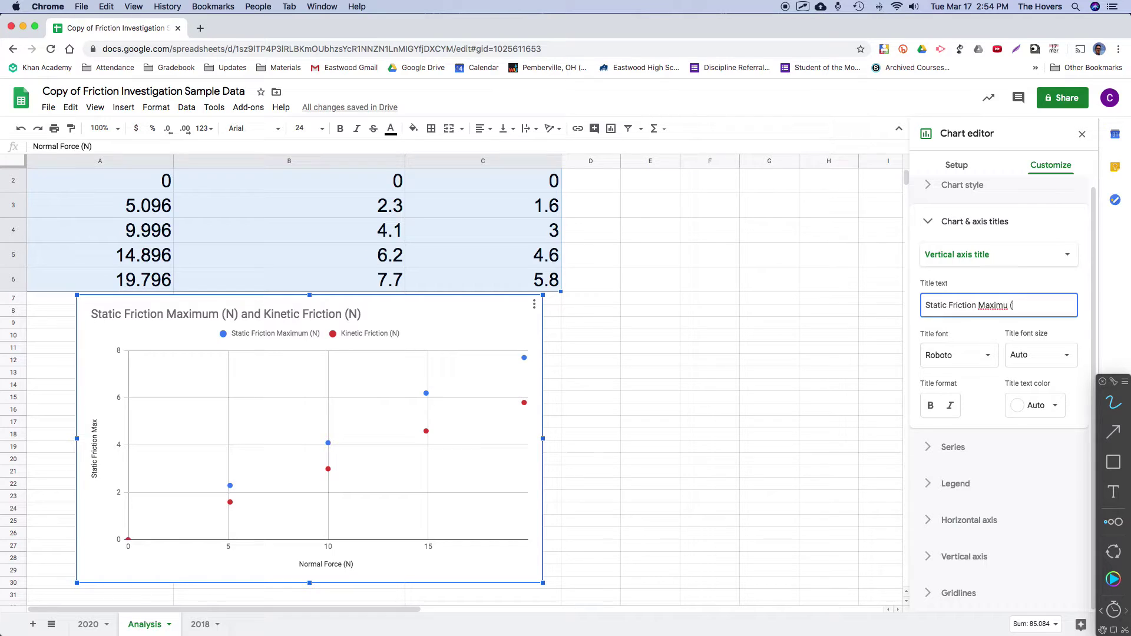
type("n")
key("BackSpace")
type("N(")
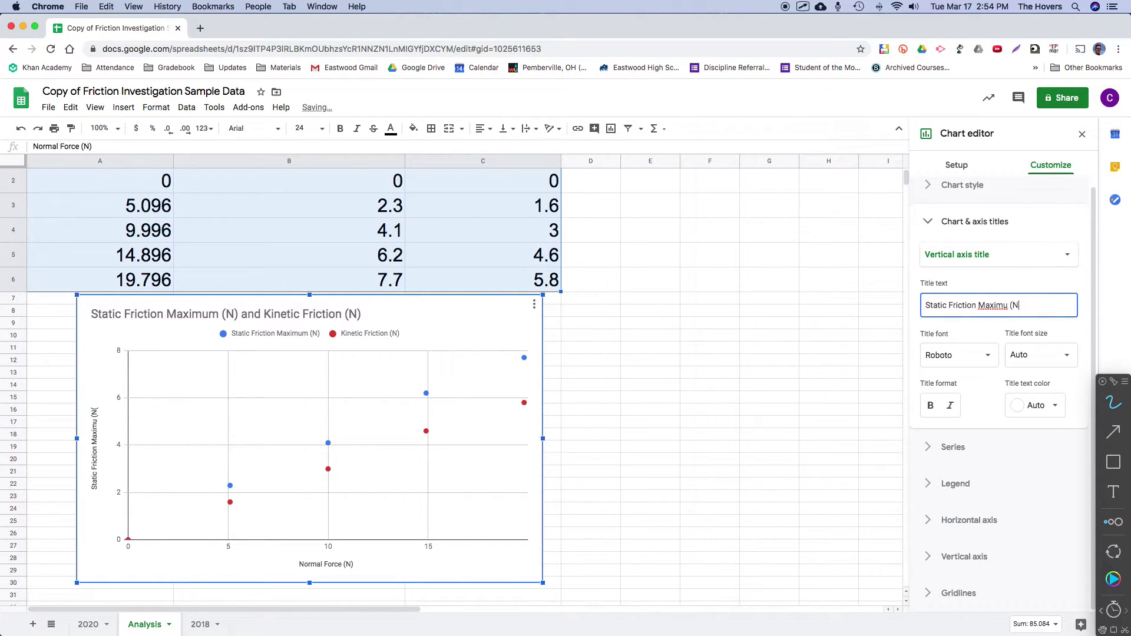
key("BackSpace")
type("N")
type("m and K")
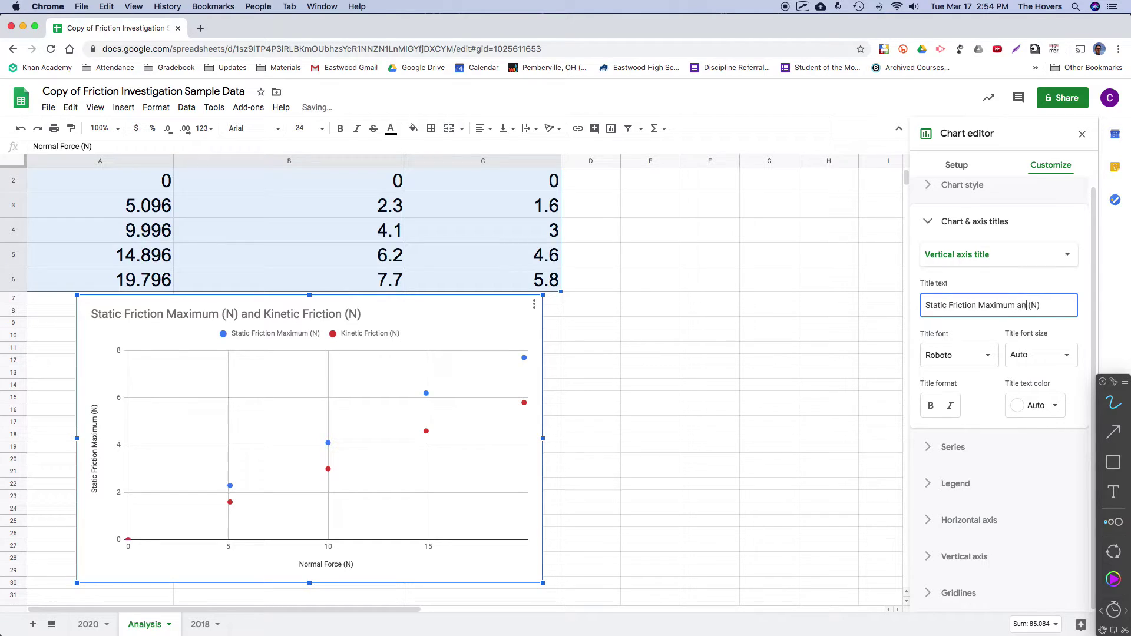
type("inetic")
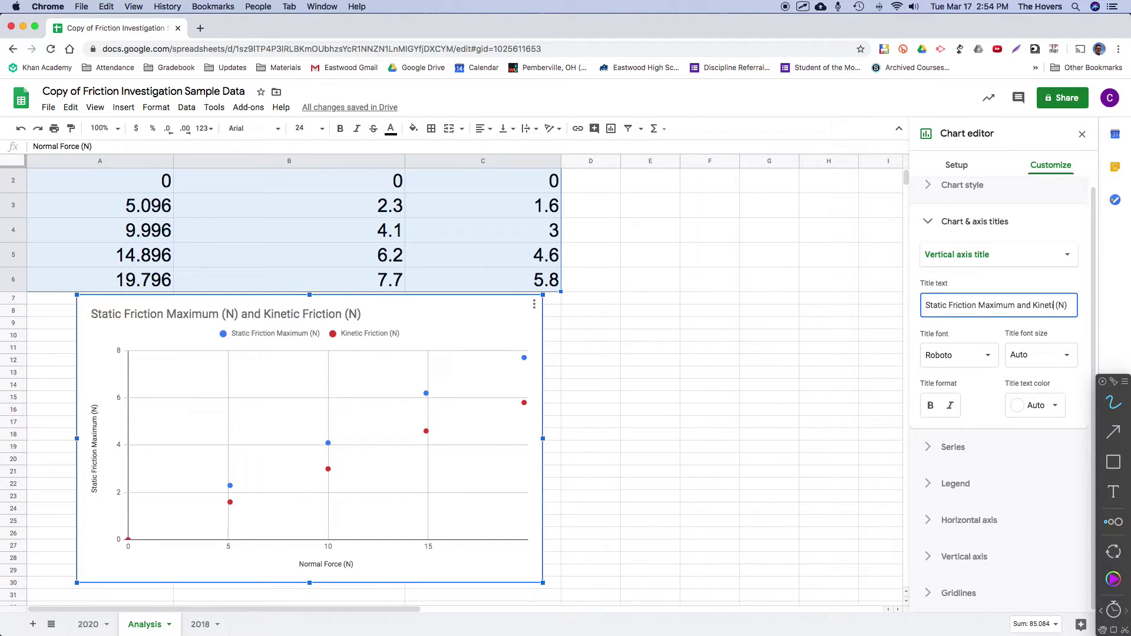
key("Delete")
key("Delete")
key("Delete")
key("Delete")
type("Friction")
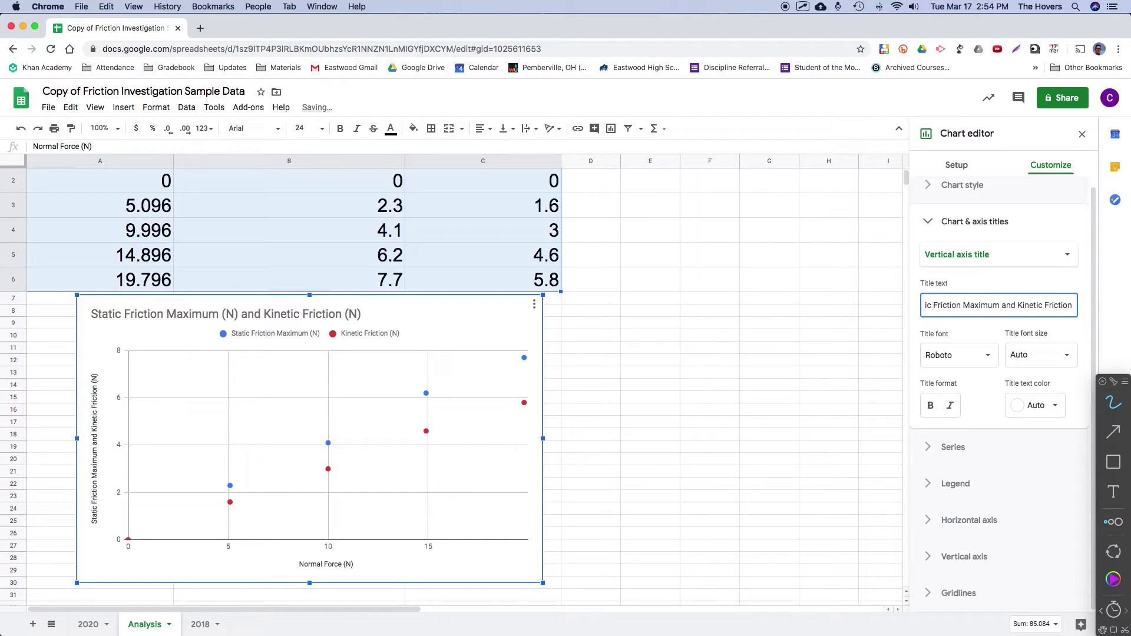
left_click(796, 374)
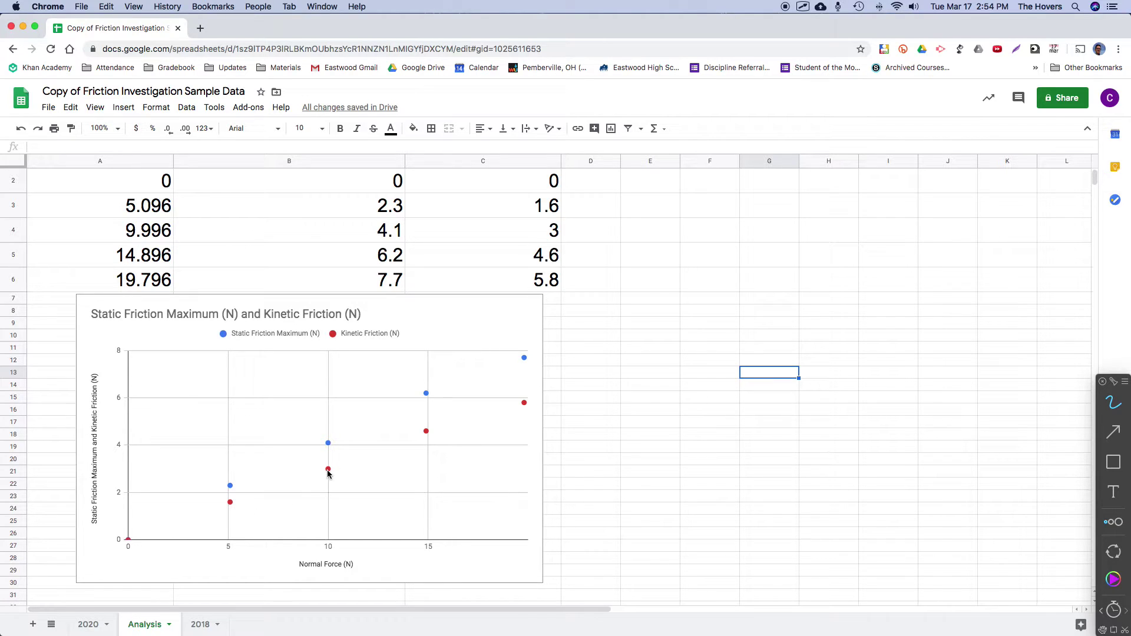
left_click(472, 335)
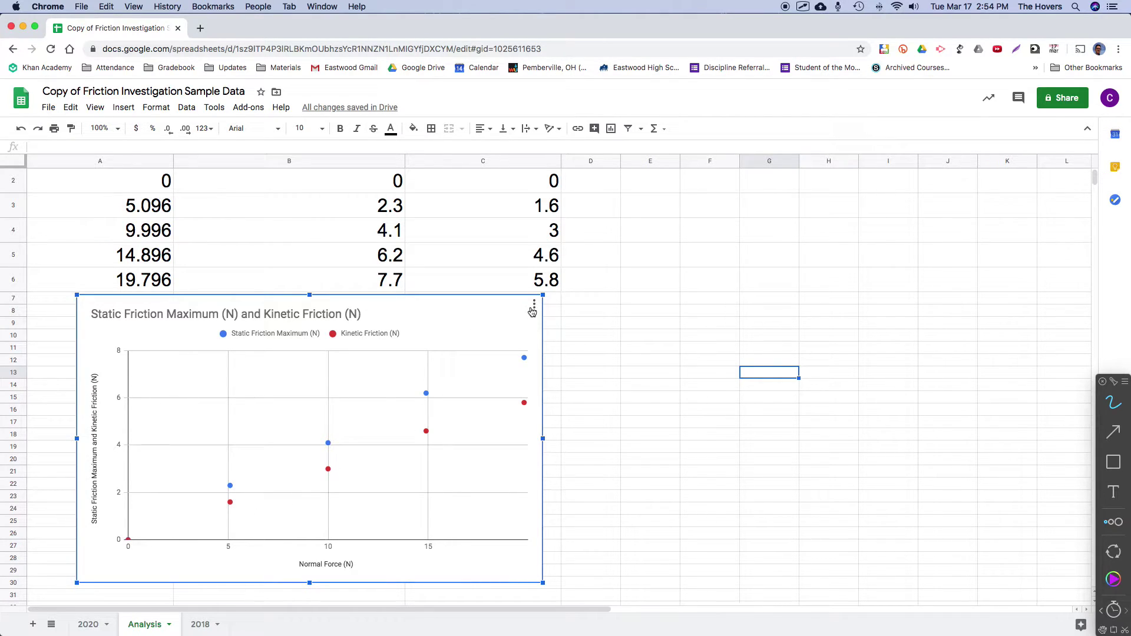
Step: Add trendlines labelled with their equations, 0.391*x + 0.168 and 0.296*x + 0.0564, to both series
left_click(534, 307)
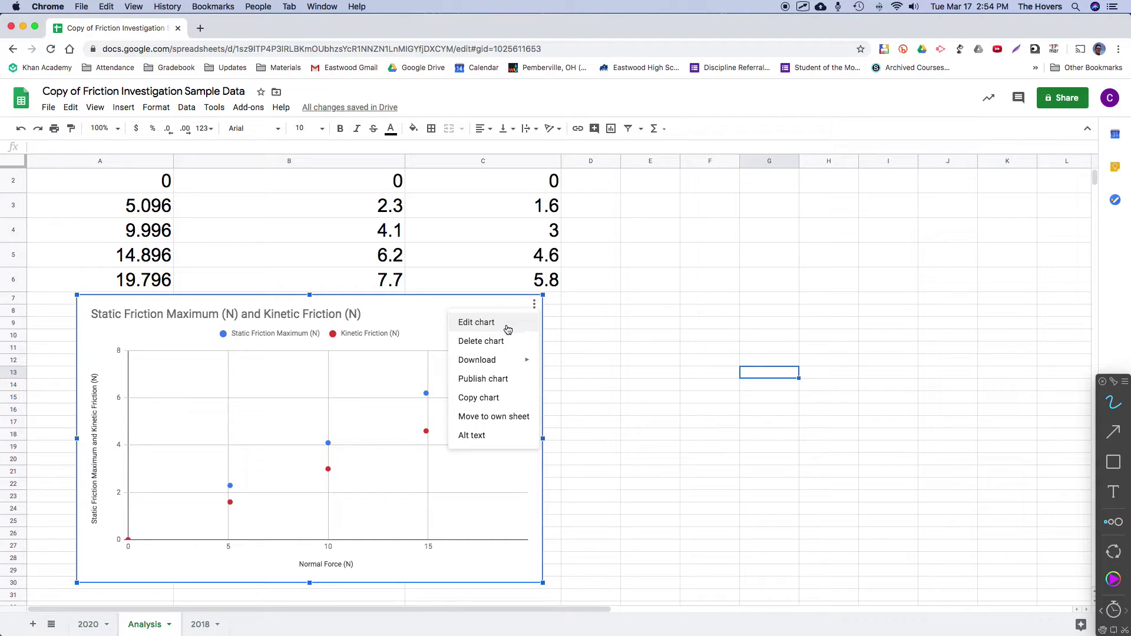
left_click(507, 323)
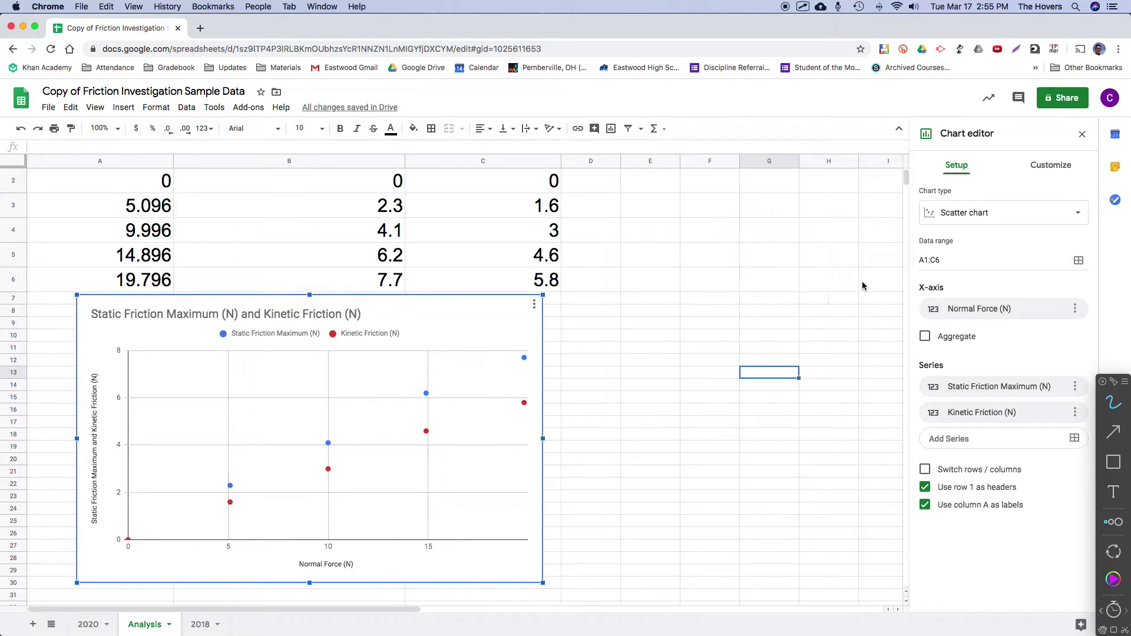
left_click(1058, 170)
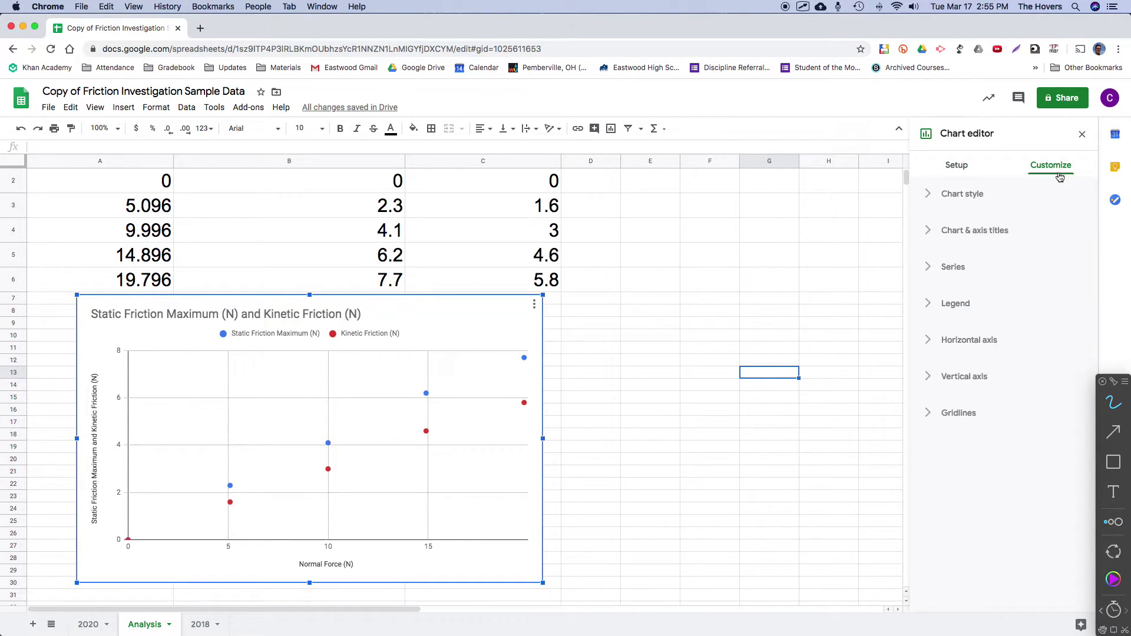
left_click(954, 275)
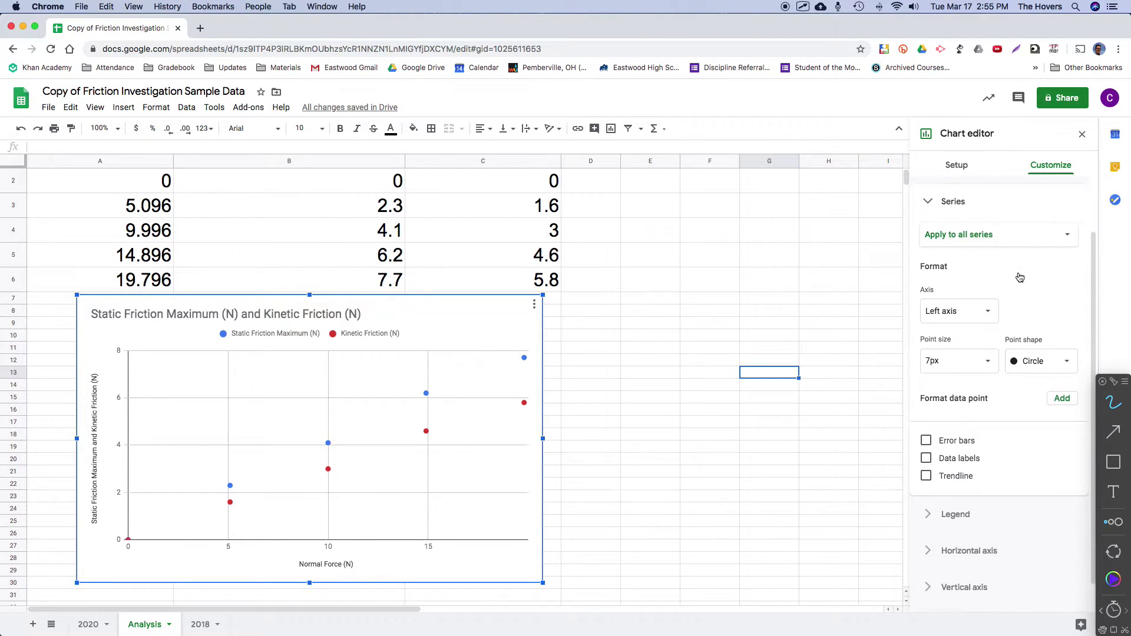
left_click(927, 473)
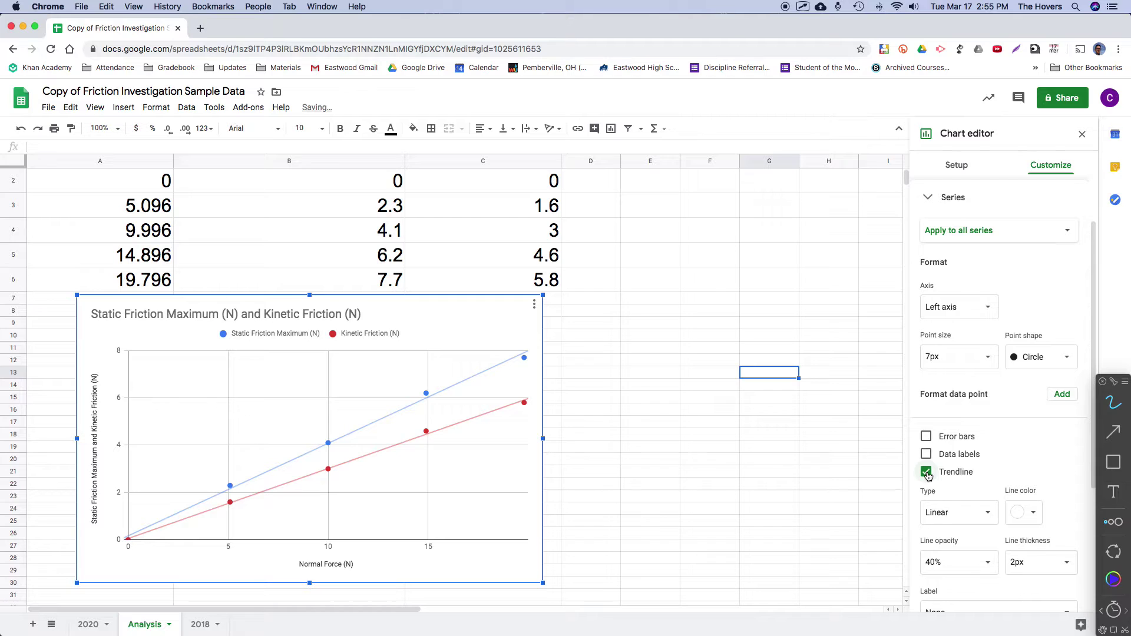
scroll(1001, 455, "down", 2)
scroll(1001, 455, "down", 2)
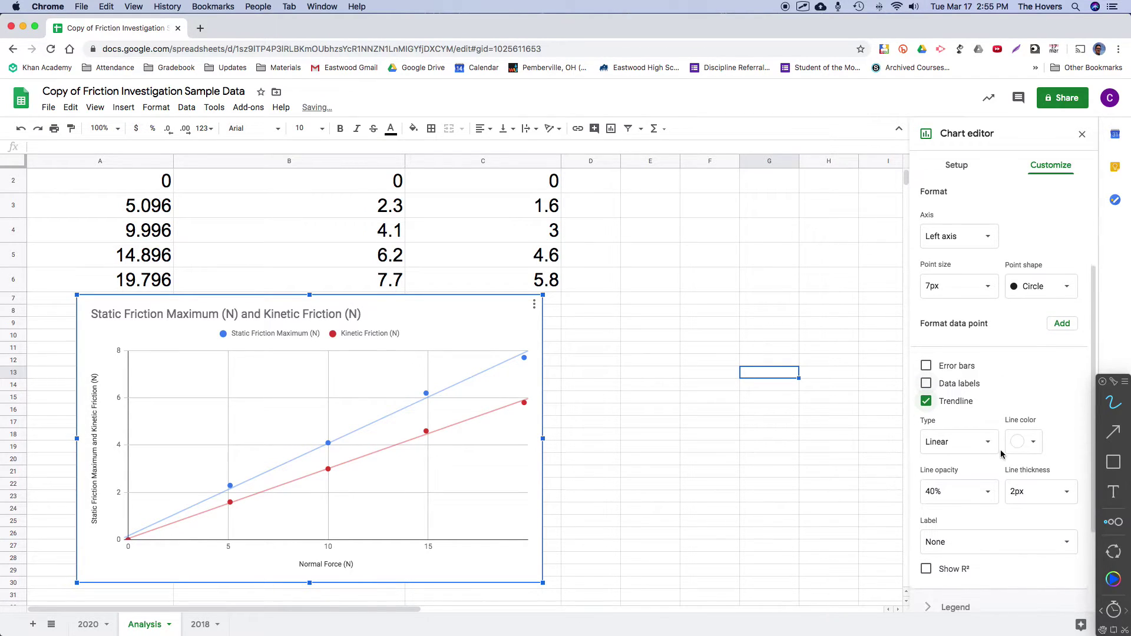
left_click(983, 525)
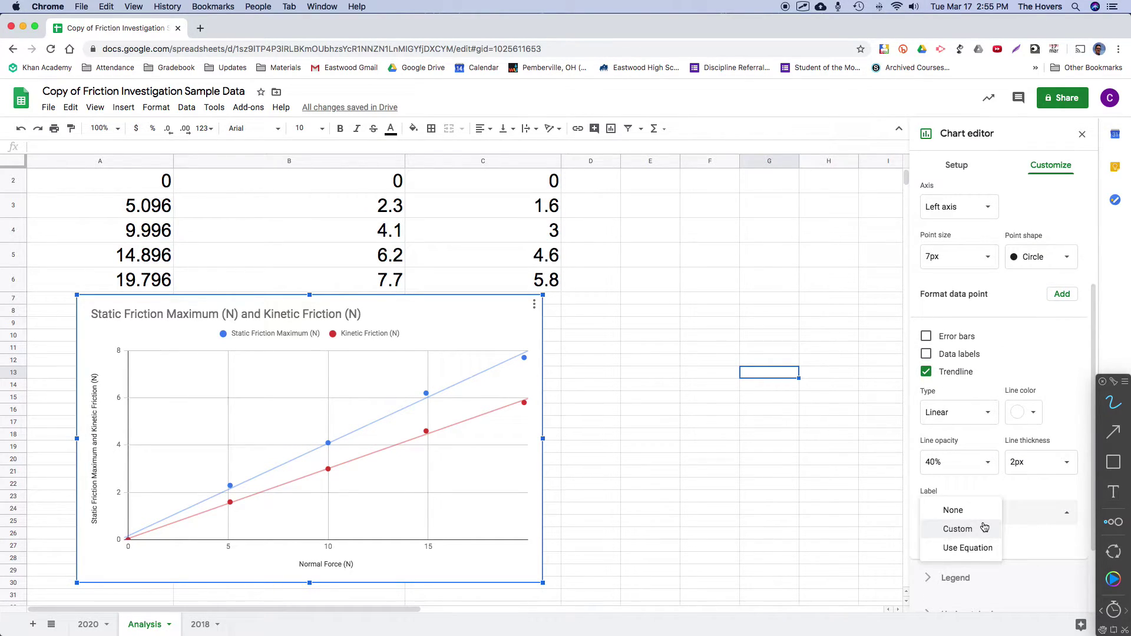
left_click(976, 549)
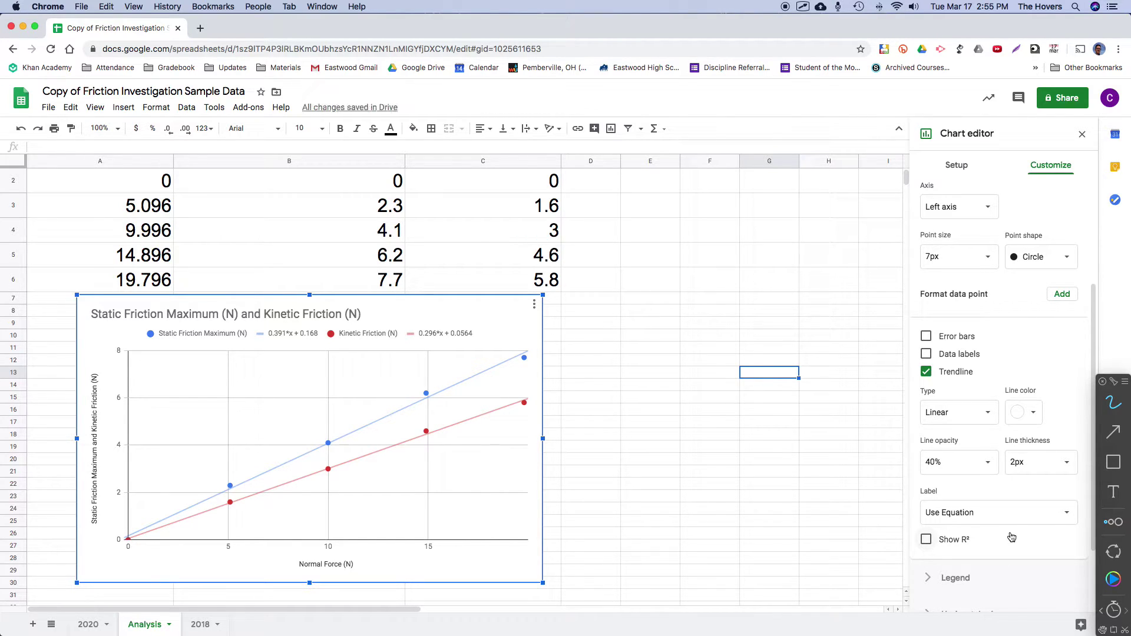
scroll(1011, 537, "down", 1)
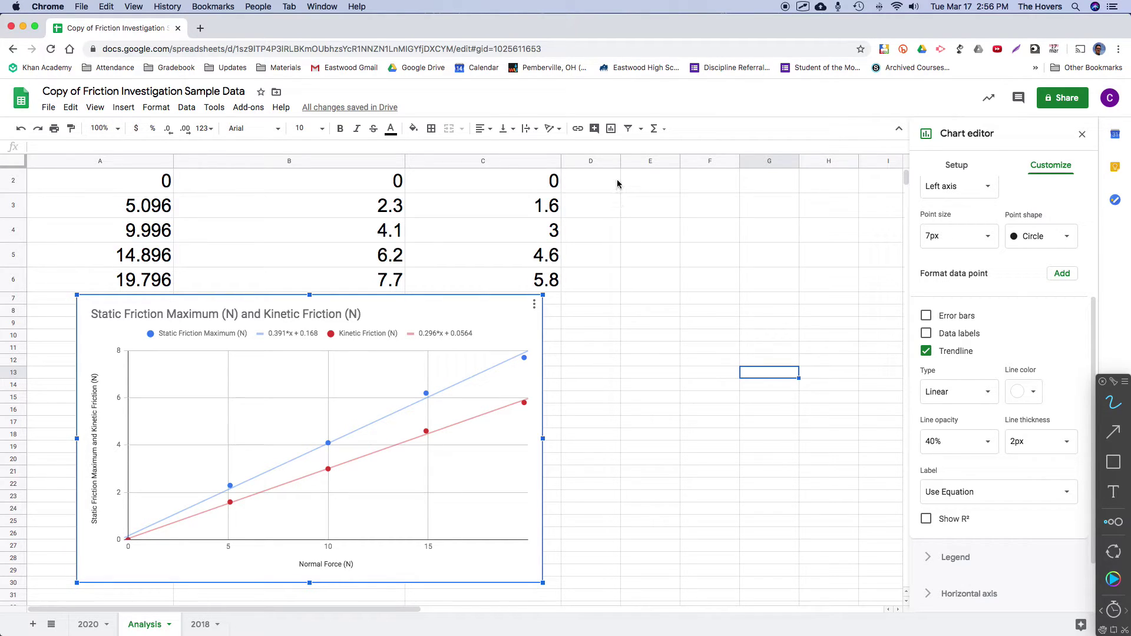
Step: Widen column D next to the chart by dragging its right header border
left_click_drag(621, 161, 766, 168)
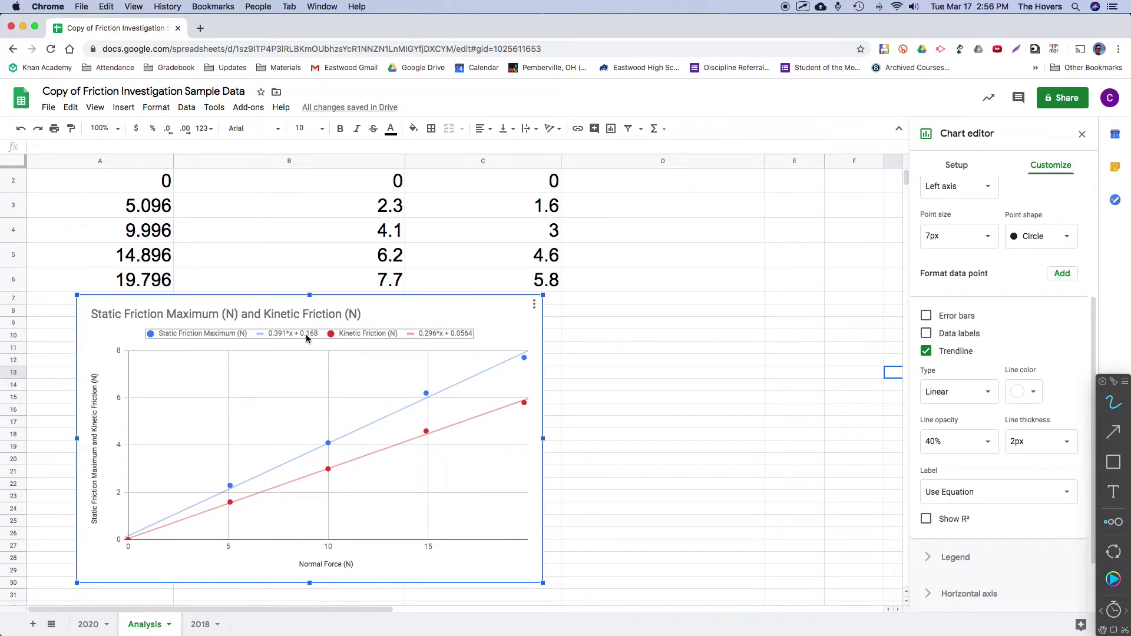
Step: Set D8 to 18 pt and type 'Static Friction Maximu = (0.391'
left_click(609, 306)
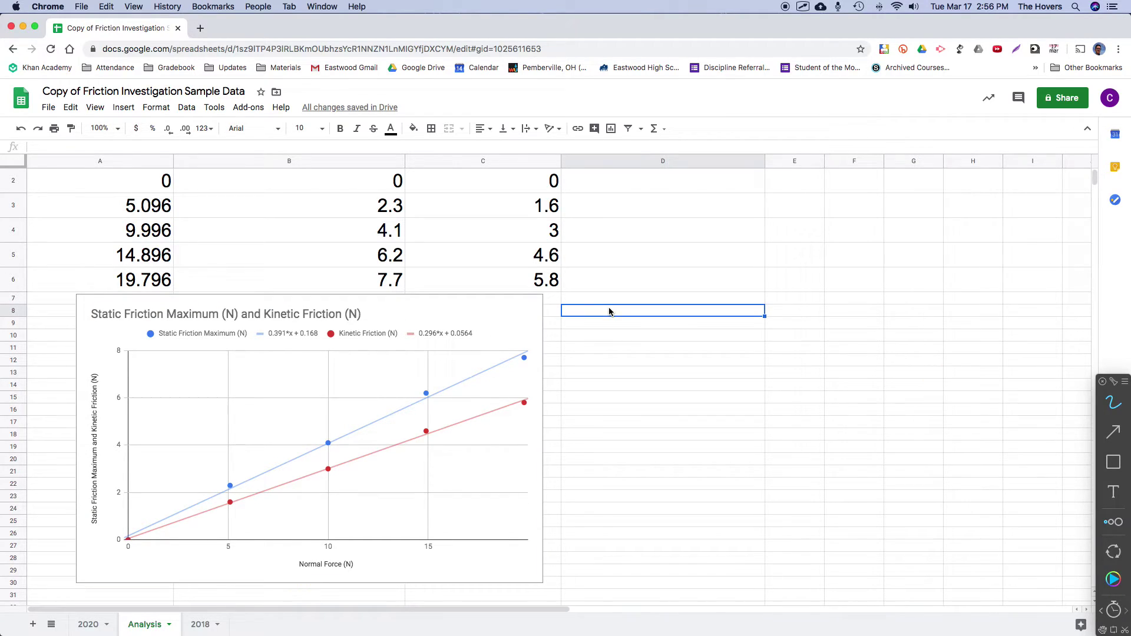
left_click(323, 128)
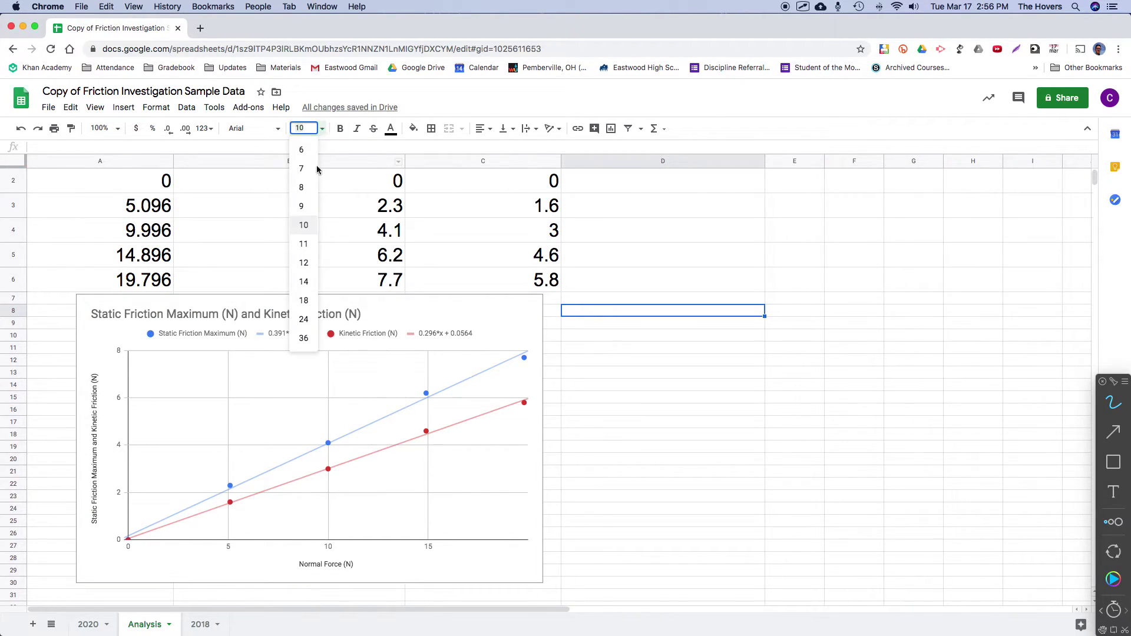
left_click(303, 301)
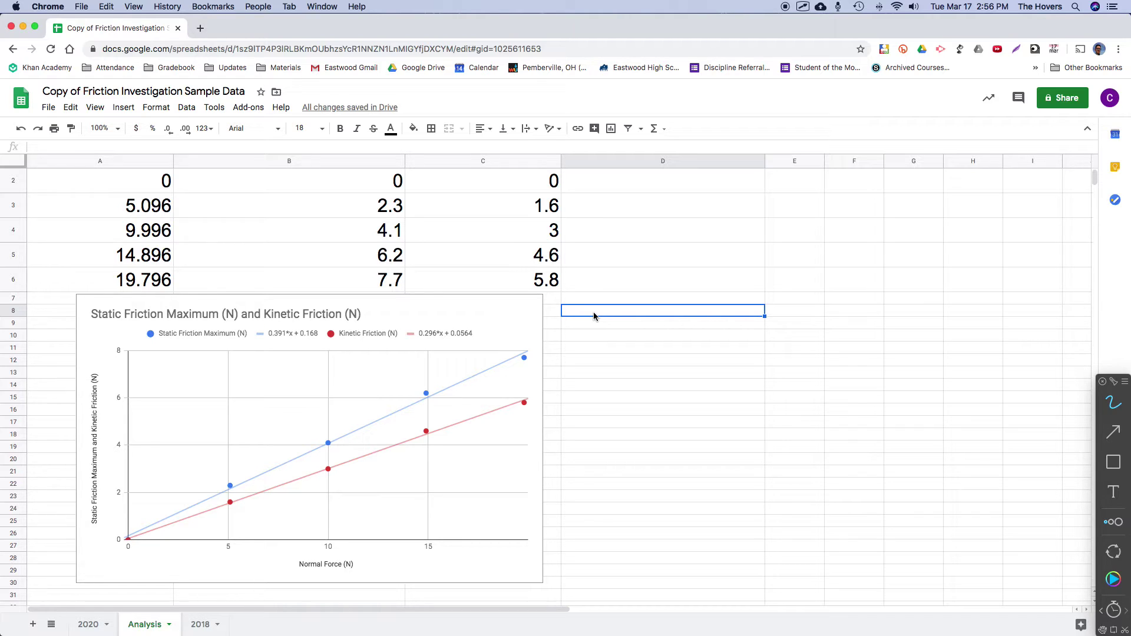
type("St")
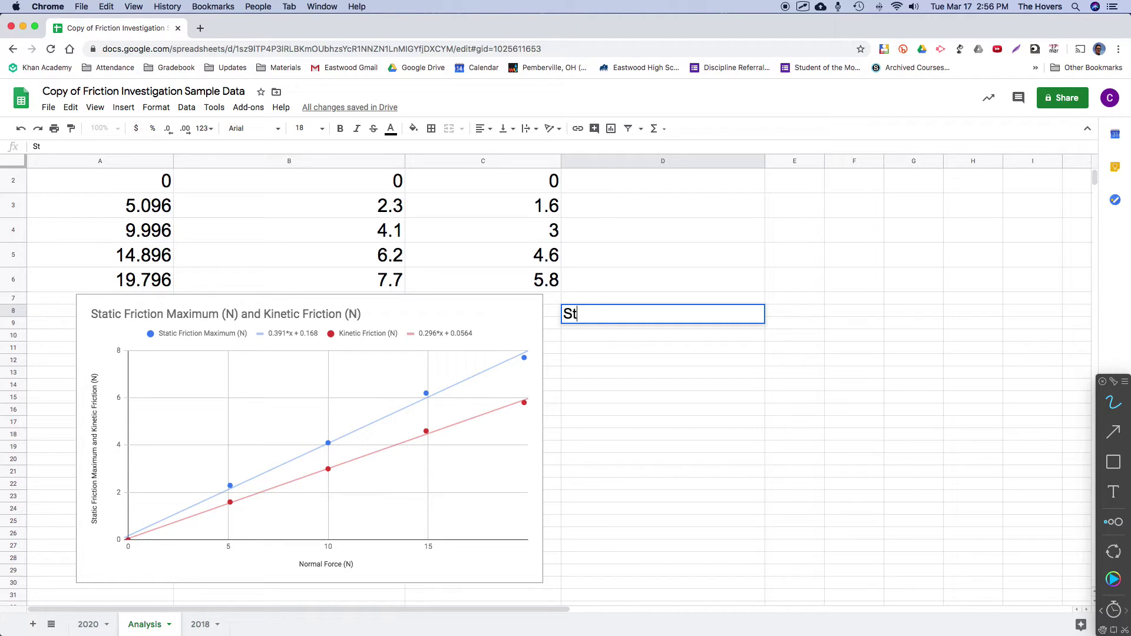
type("atic Friction Max")
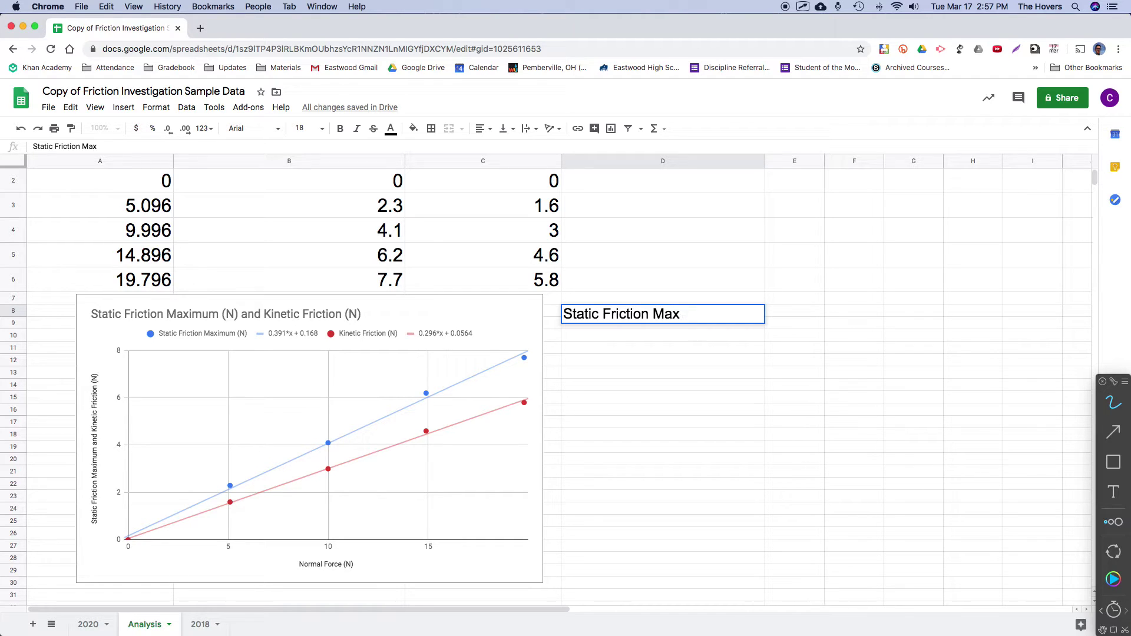
type("imu = (")
type("0.391")
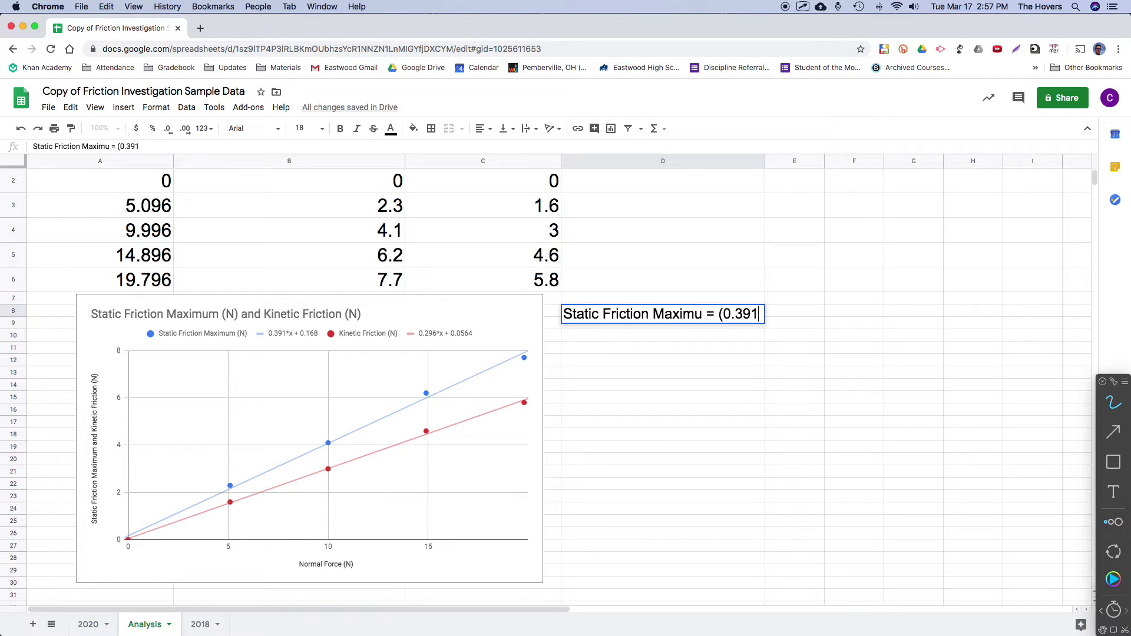
Step: Finish D8 with 'N/N)(Normal Force)' and correct 'Maximu' to 'Maximum'
type("N/N")
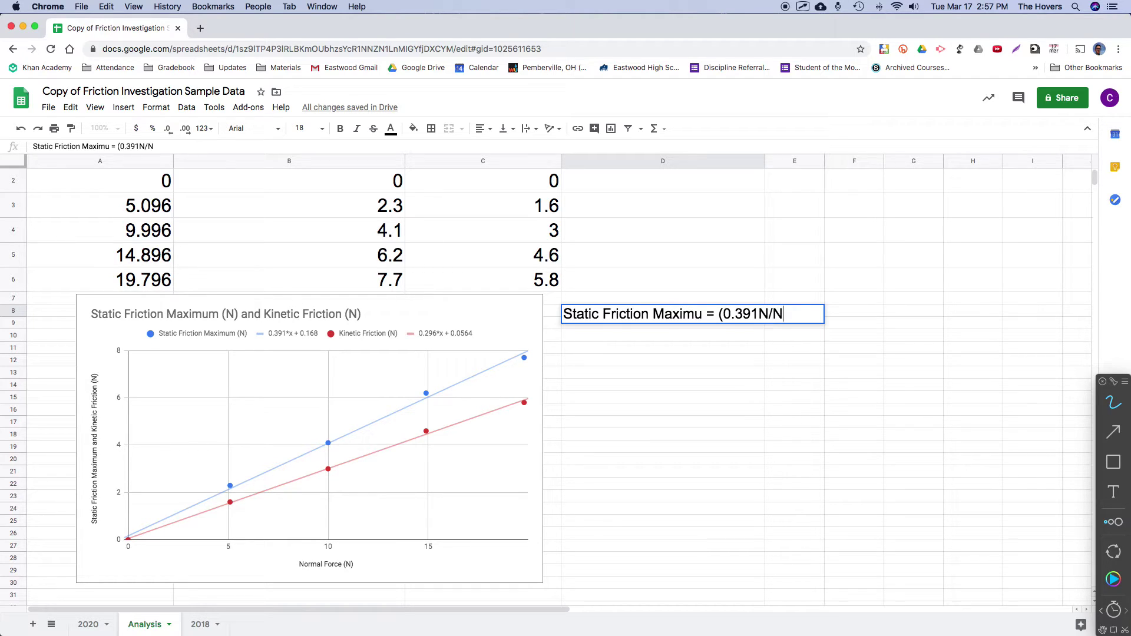
type(")")
type("(Normal Fo")
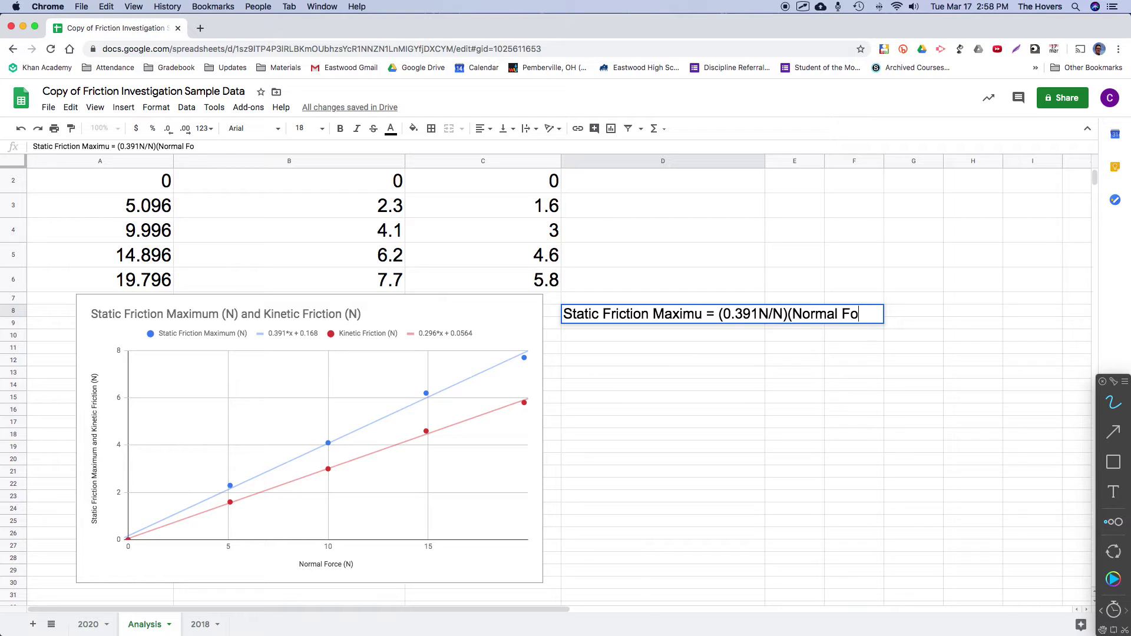
type("rce)")
left_click(701, 313)
type("m")
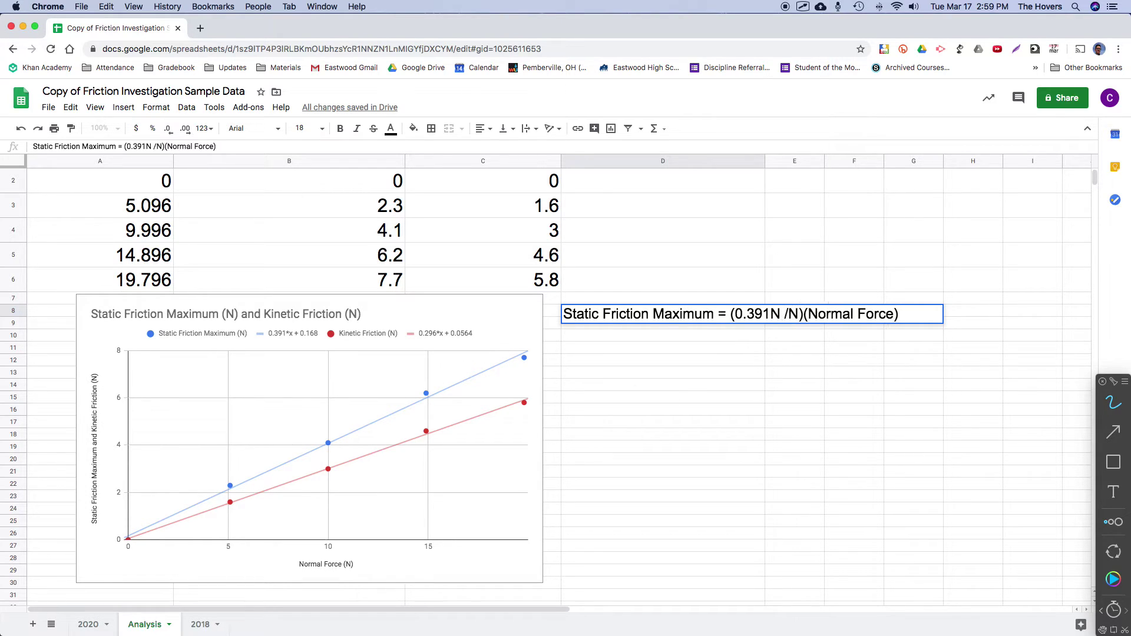
Step: Change the D8 units to 'N of Friction' over 'N of Normal Force', fixing typos
key("BackSpace")
type("of")
key("BackSpace")
key("BackSpace")
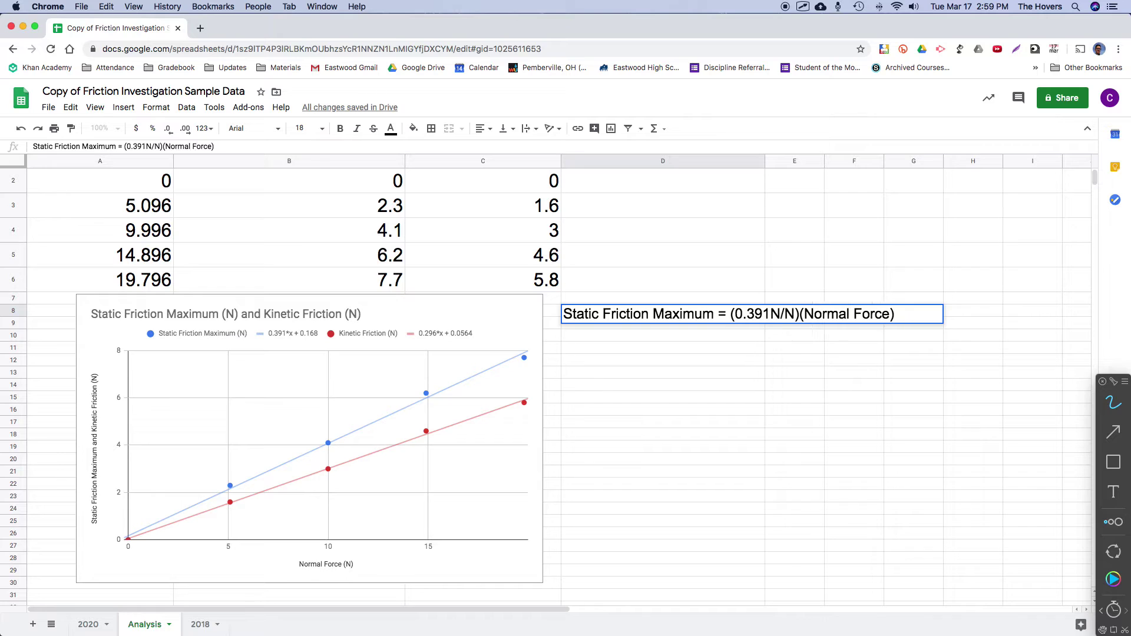
type("of Friction")
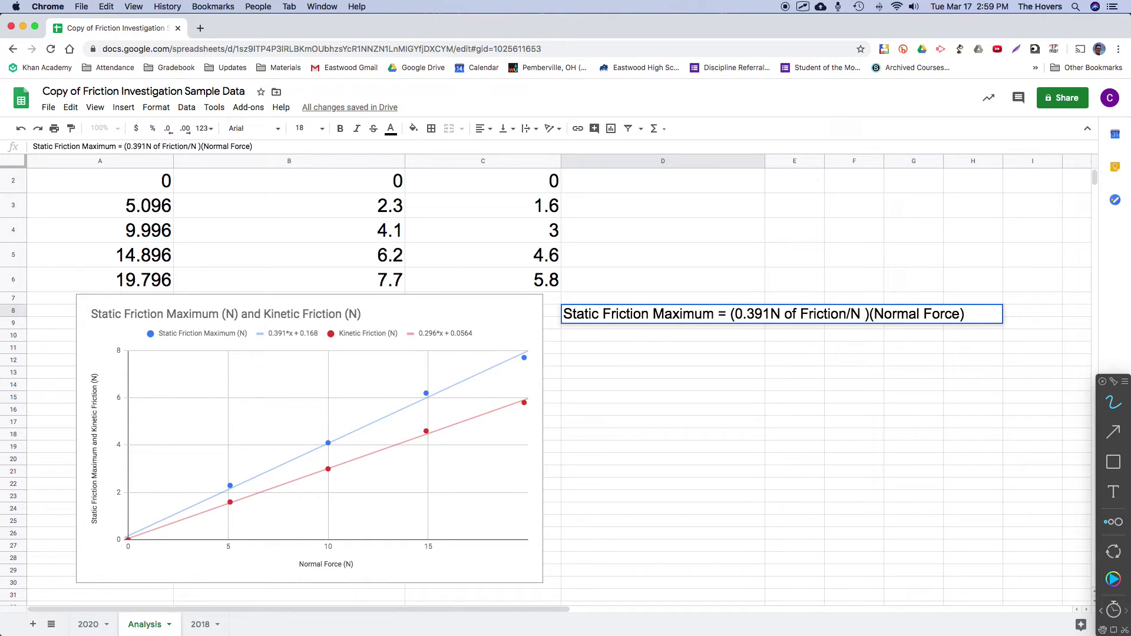
type("of Nor")
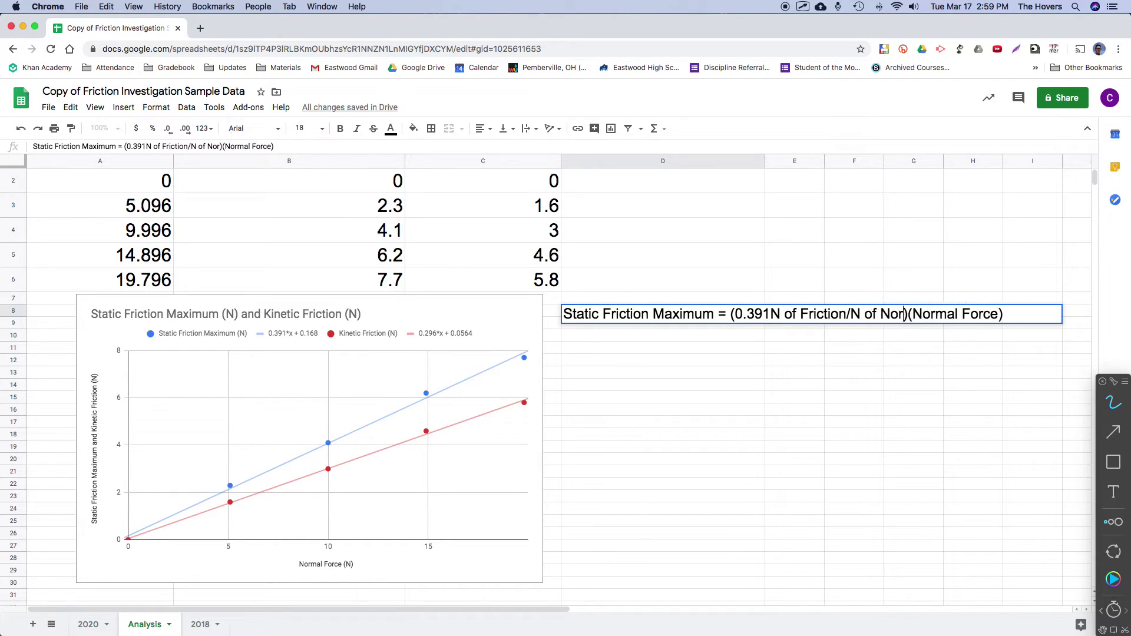
type("mal Foce")
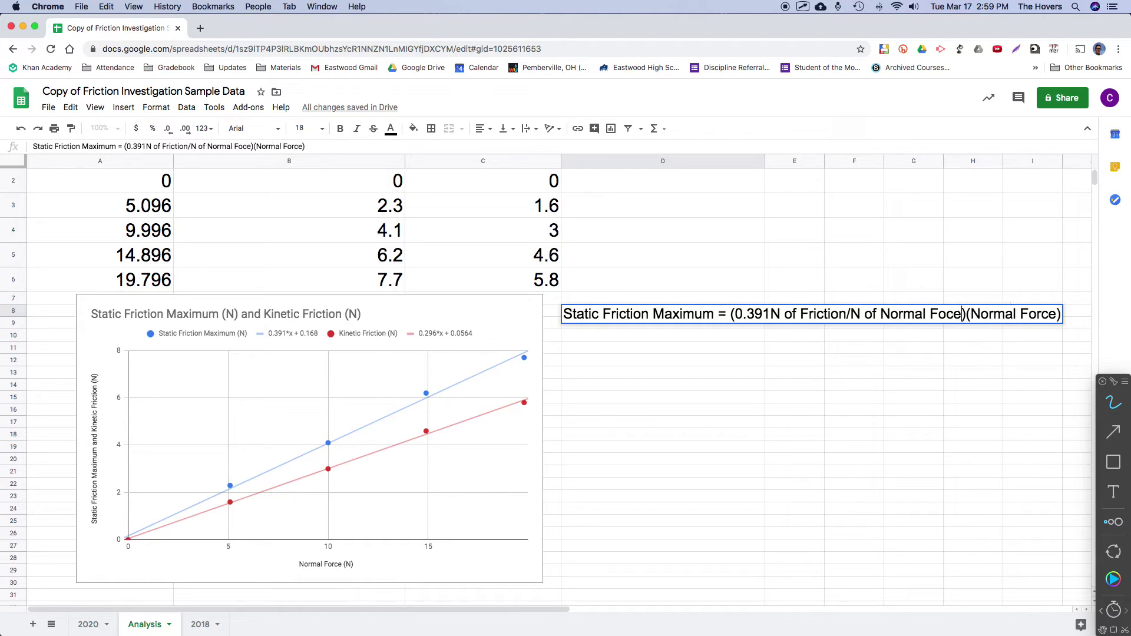
key("BackSpace")
key("BackSpace")
type("rce")
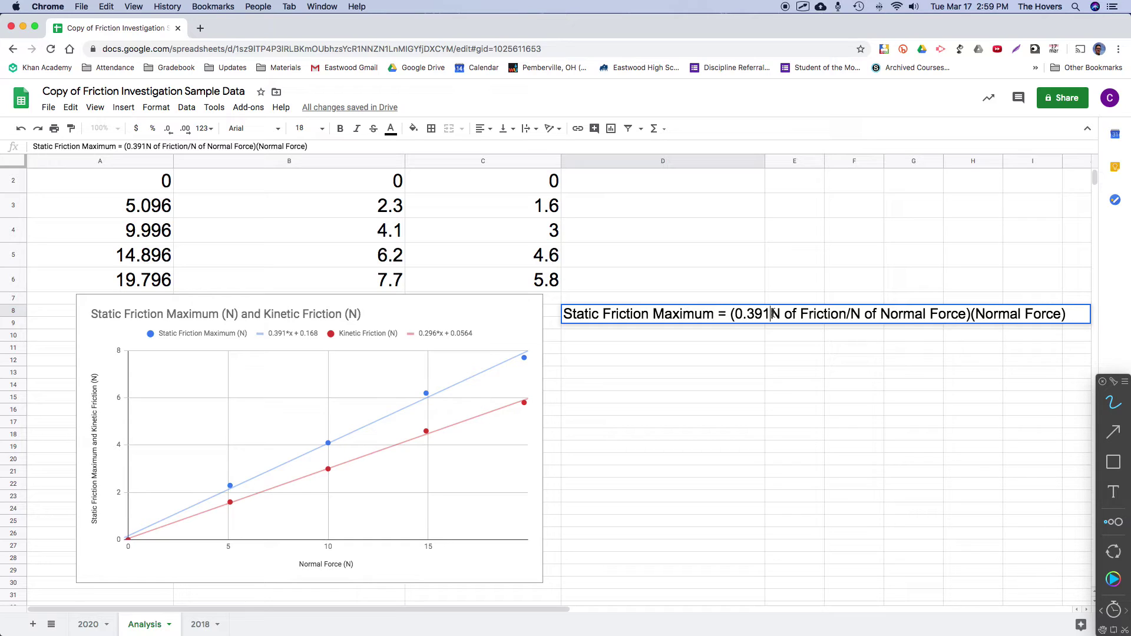
Step: Regroup the note as '[0.391(N of Friction)/(N of Normal Force)](Normal Force)' and commit it
left_click(771, 314)
type("(")
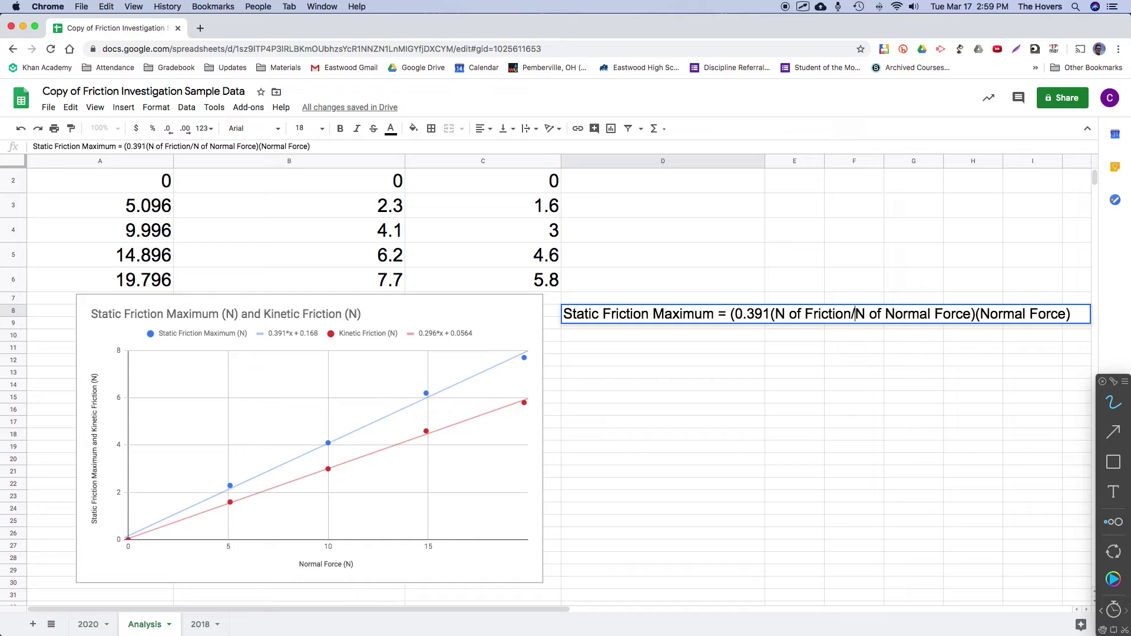
type(")")
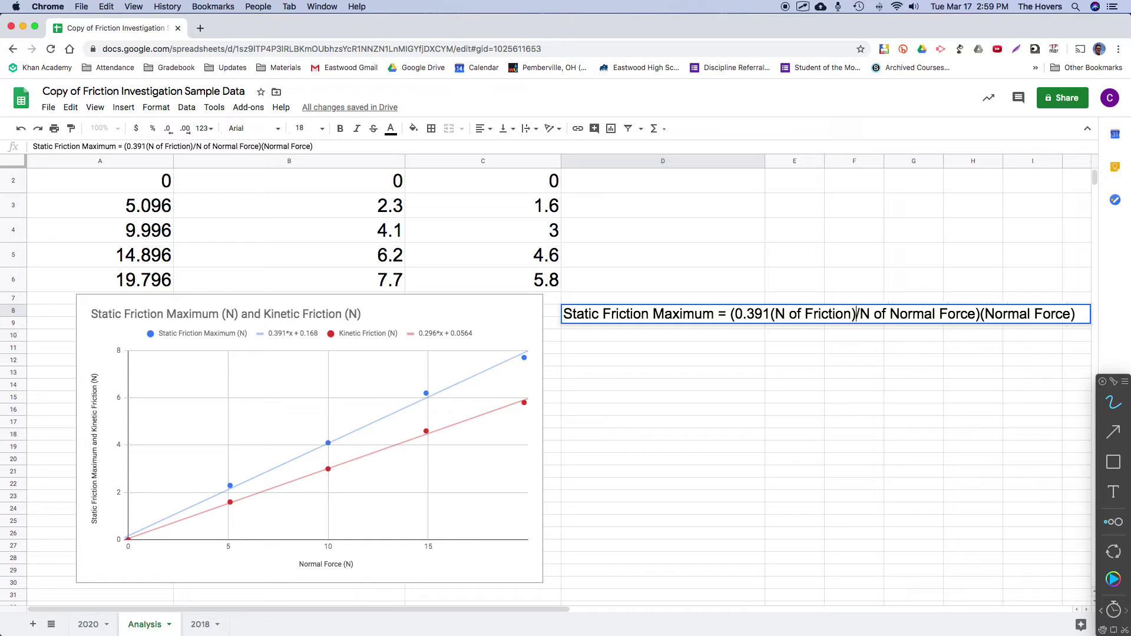
type("(")
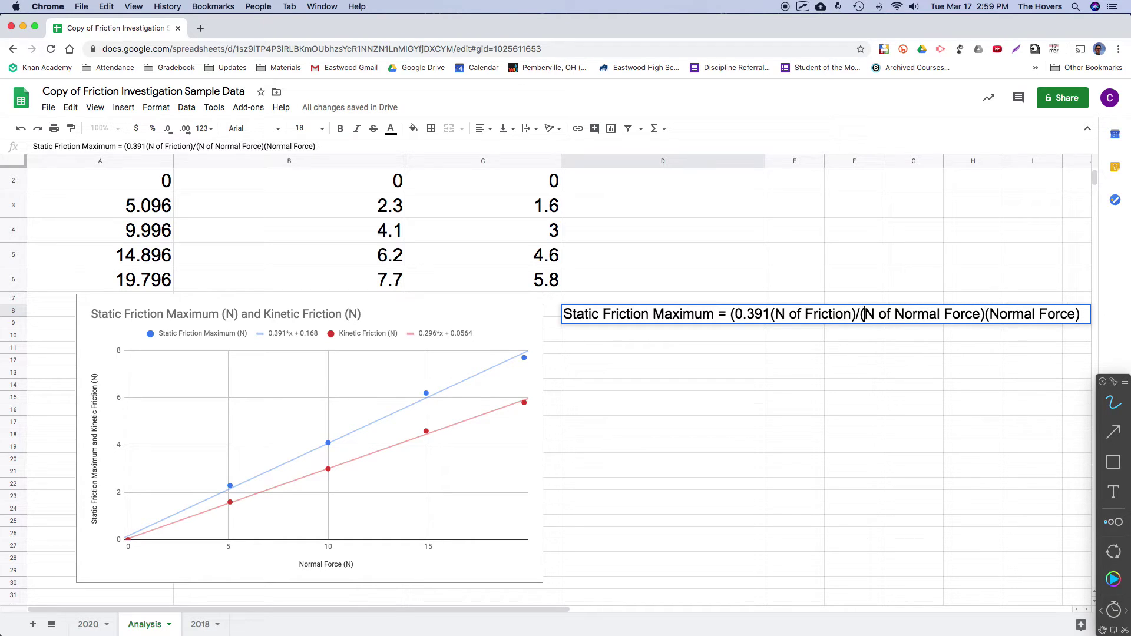
left_click(894, 313)
type(")")
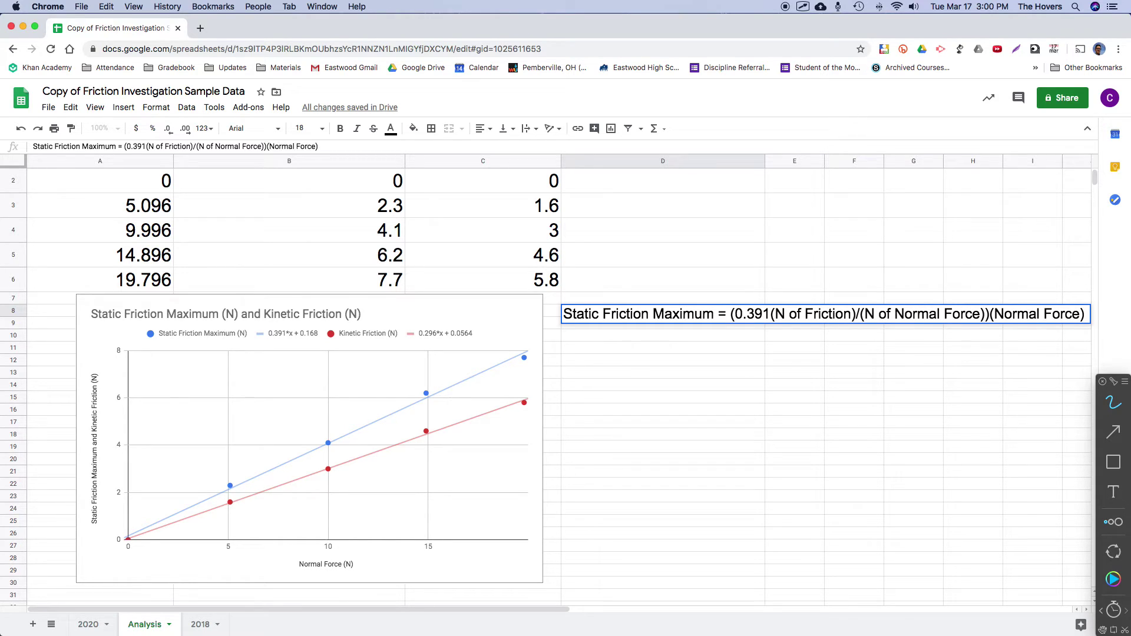
type("]")
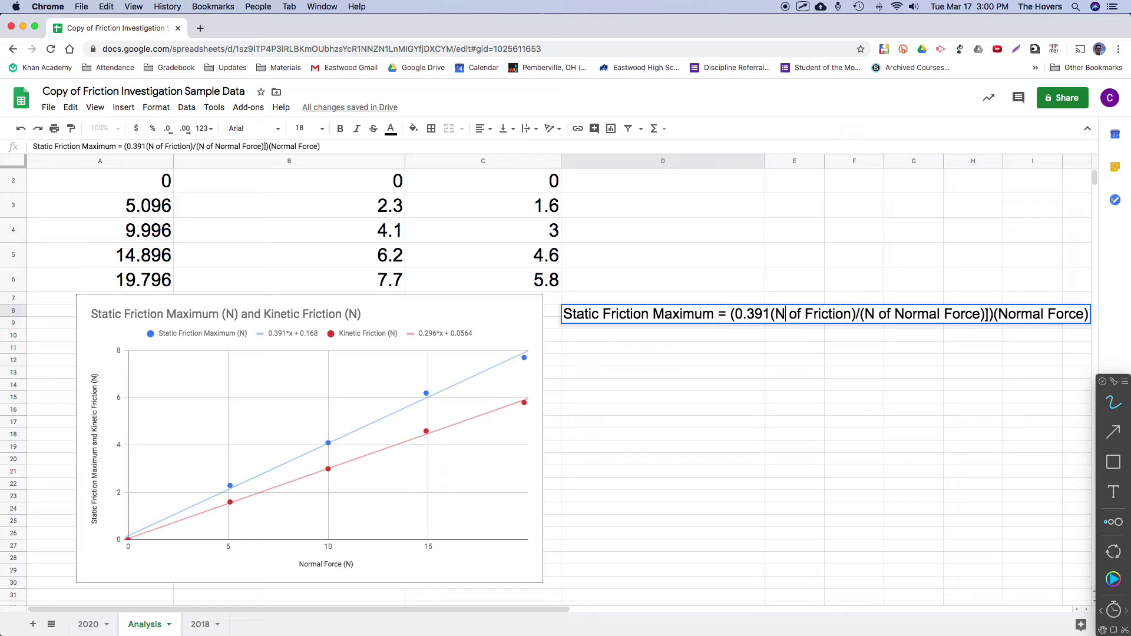
key("BackSpace")
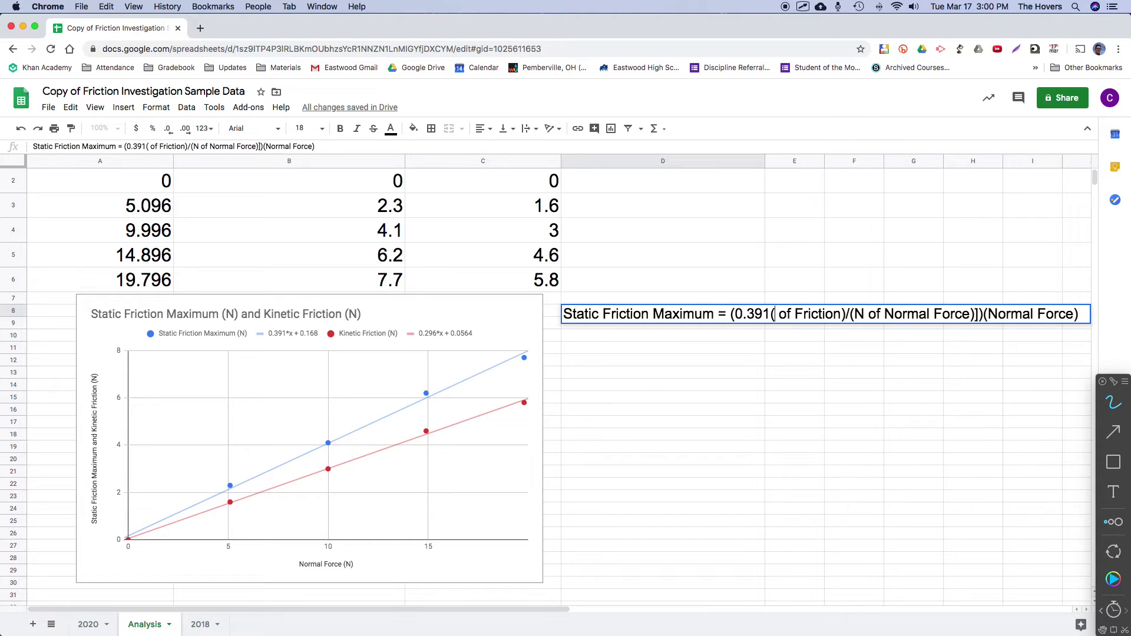
type("N")
left_click(988, 313)
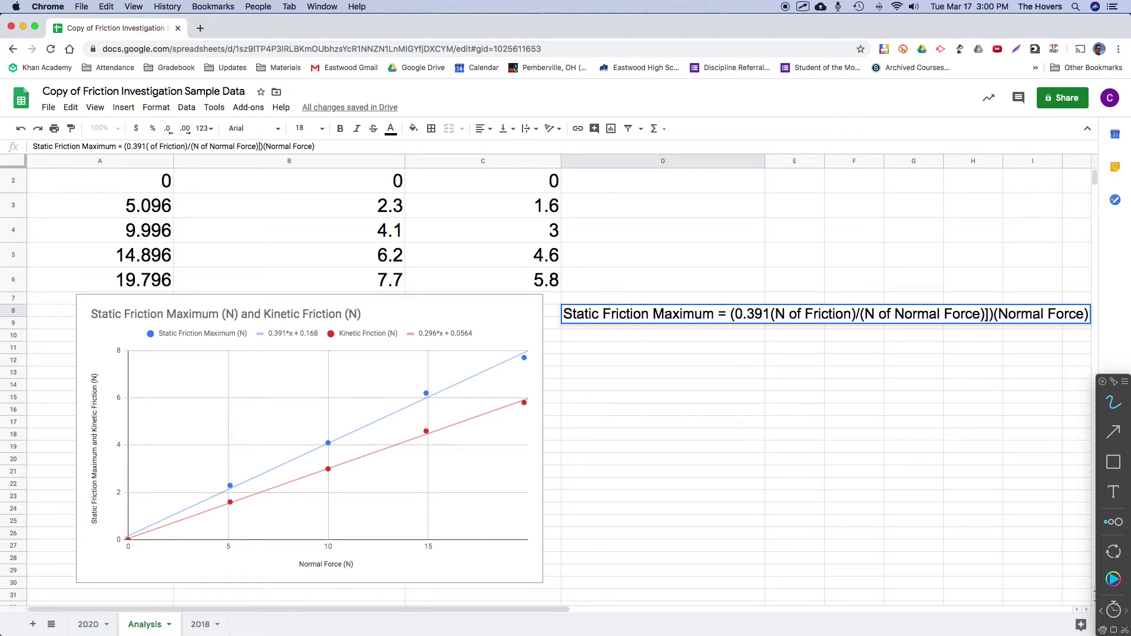
key("Delete")
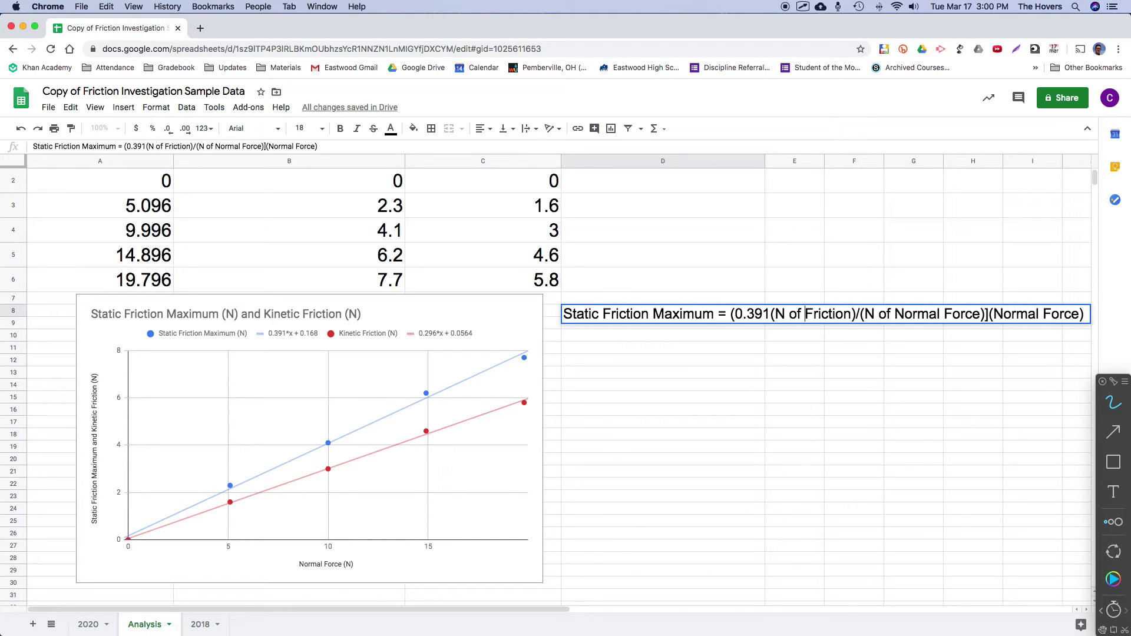
key("Delete")
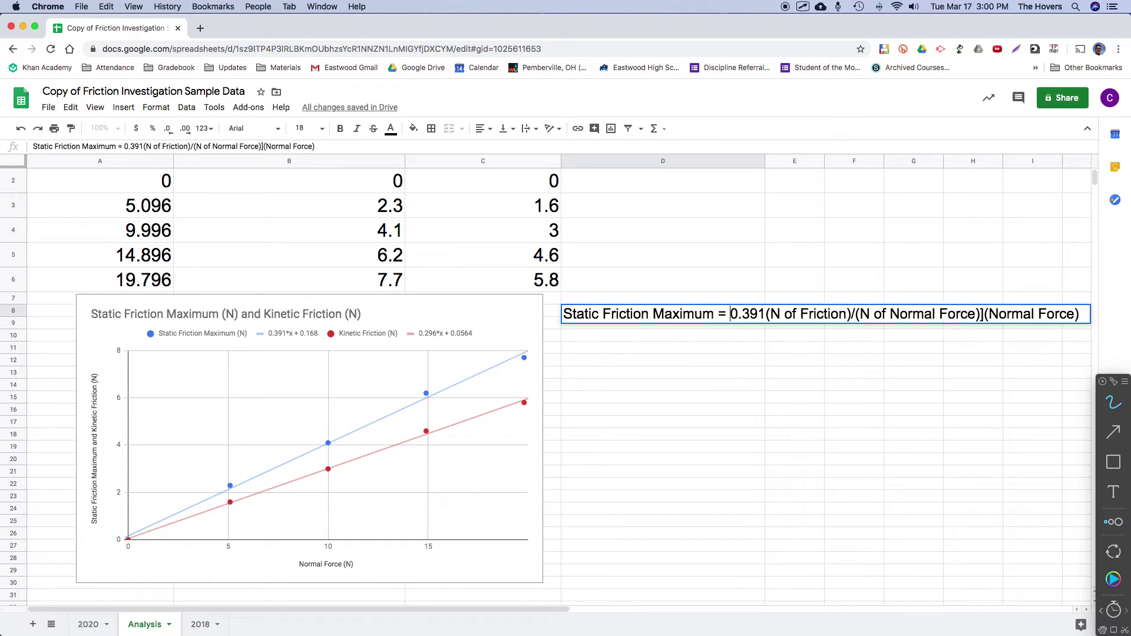
type("[")
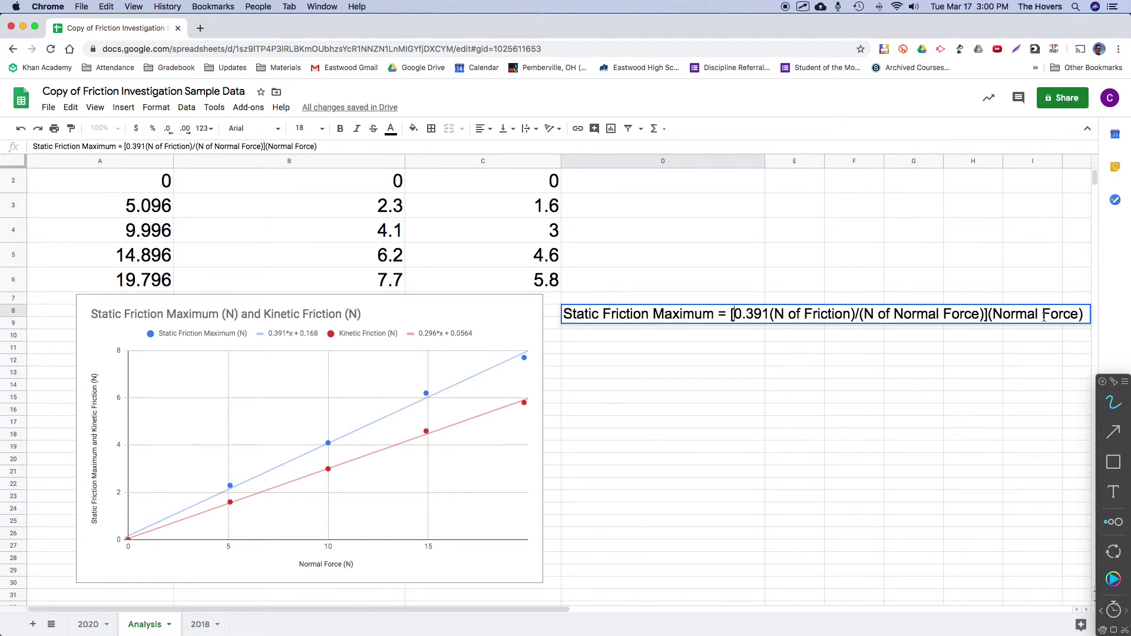
left_click(614, 335)
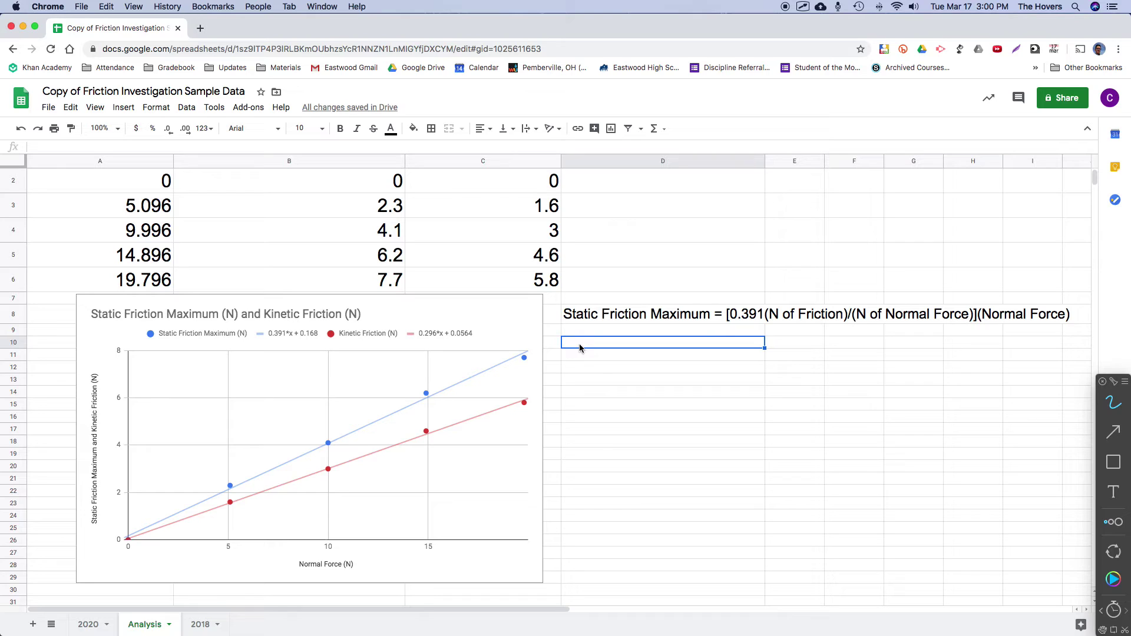
Step: Select cell D10 and set its text size to 18 pt
type("S")
key("BackSpace")
key("BackSpace")
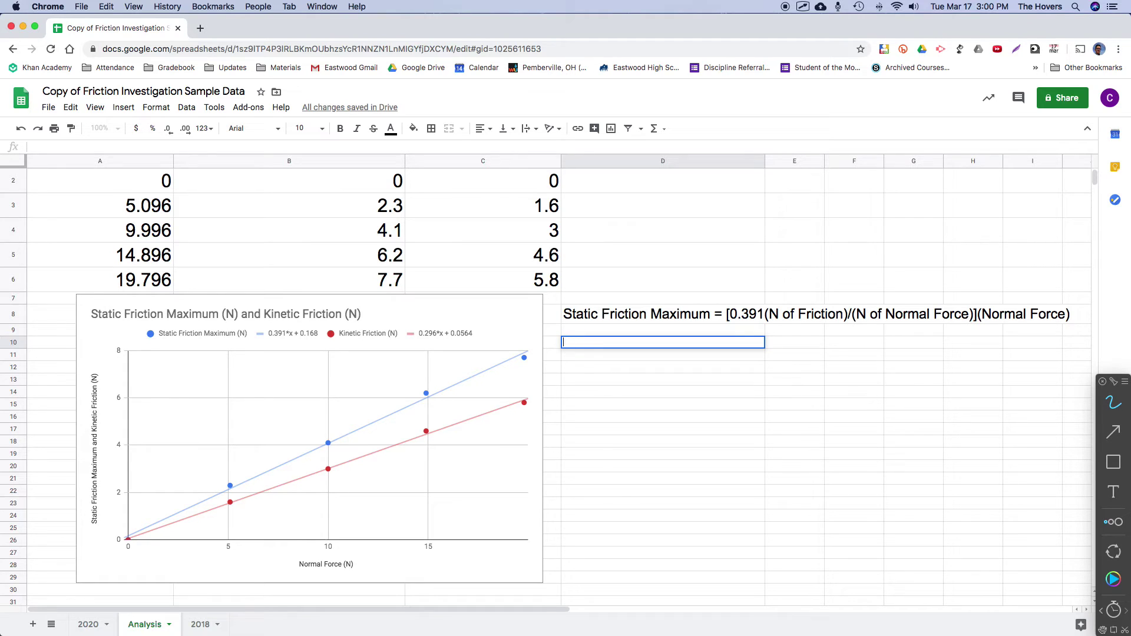
left_click(604, 315)
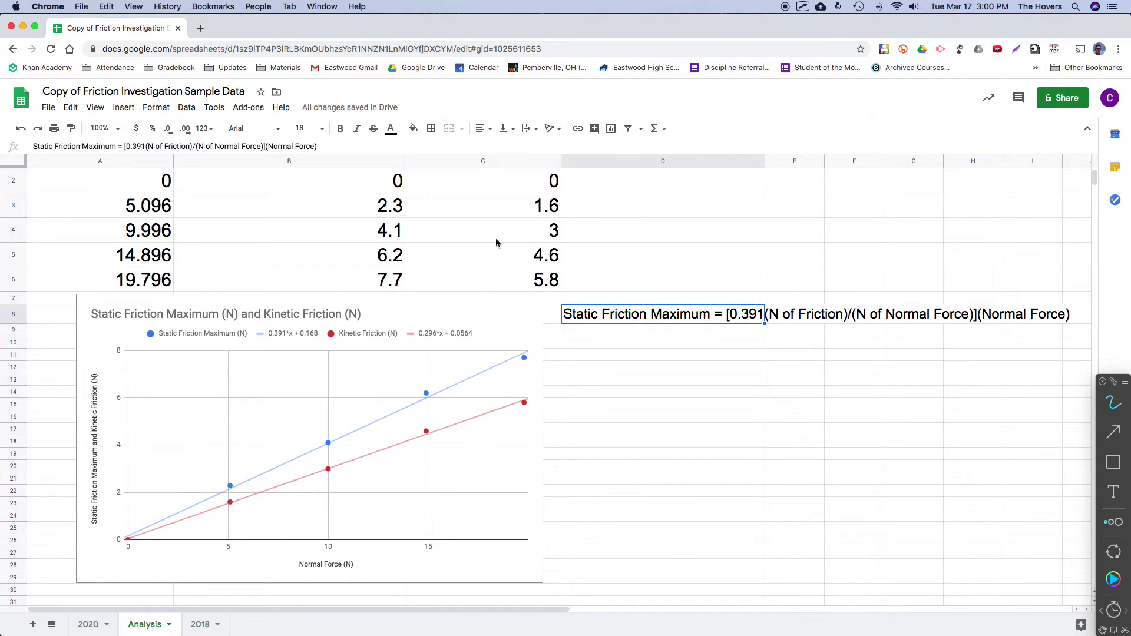
left_click(581, 344)
left_click(303, 128)
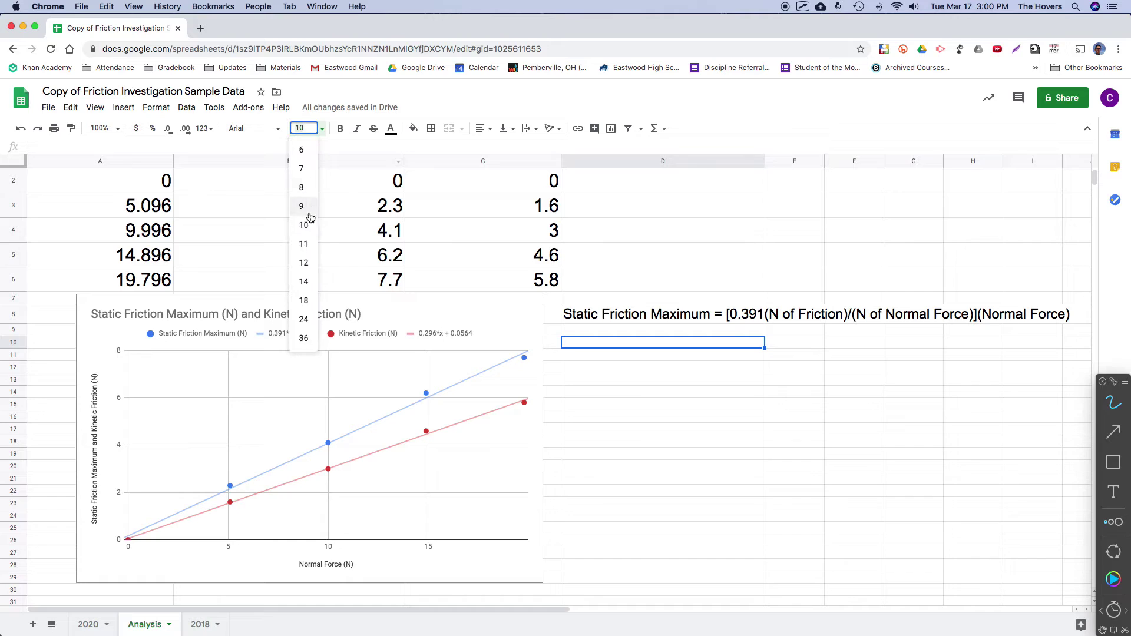
left_click(303, 300)
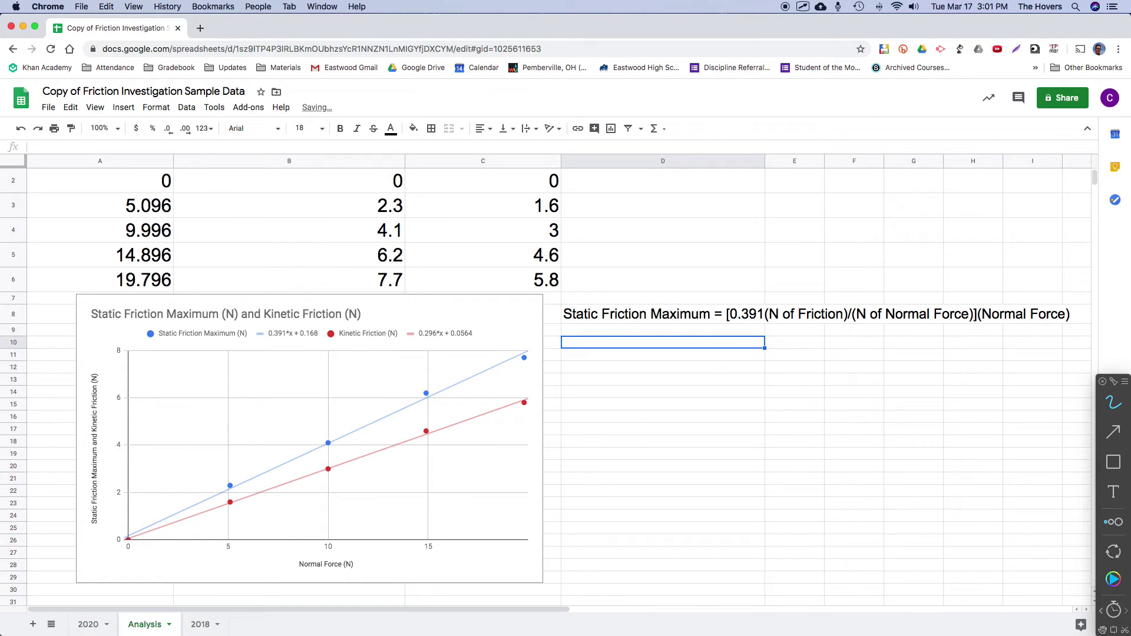
Step: Type 'Kinetic Friction = [' into D10
type("Static")
key("BackSpace")
key("BackSpace")
key("BackSpace")
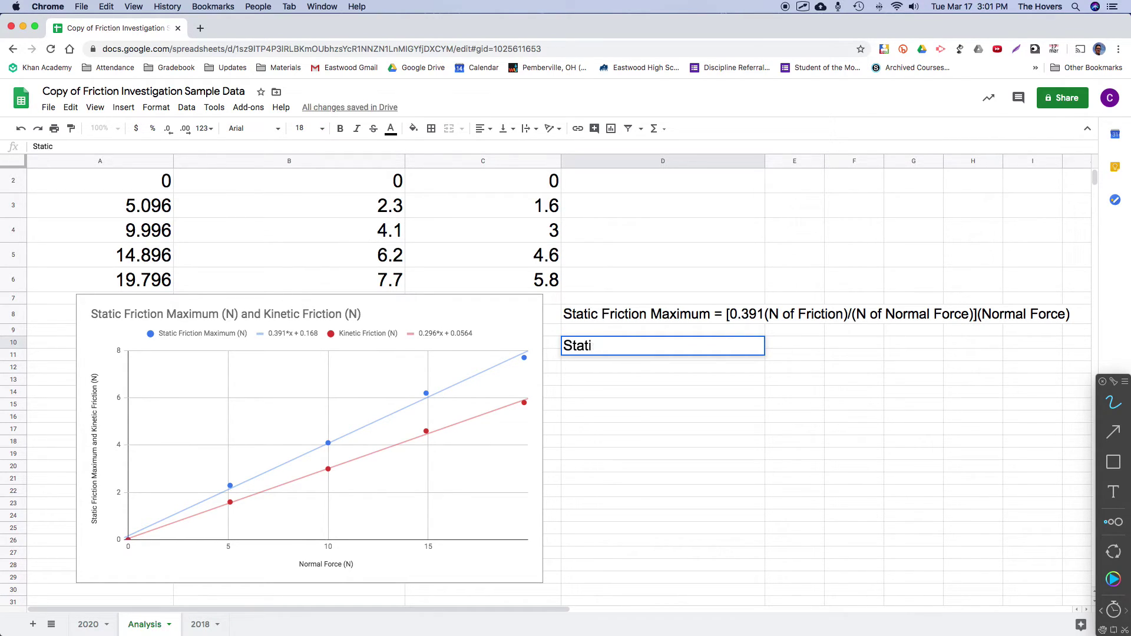
key("BackSpace")
key("BackSpace")
key("BackSpace")
type("Kinetic")
key("BackSpace")
type("tic Friction")
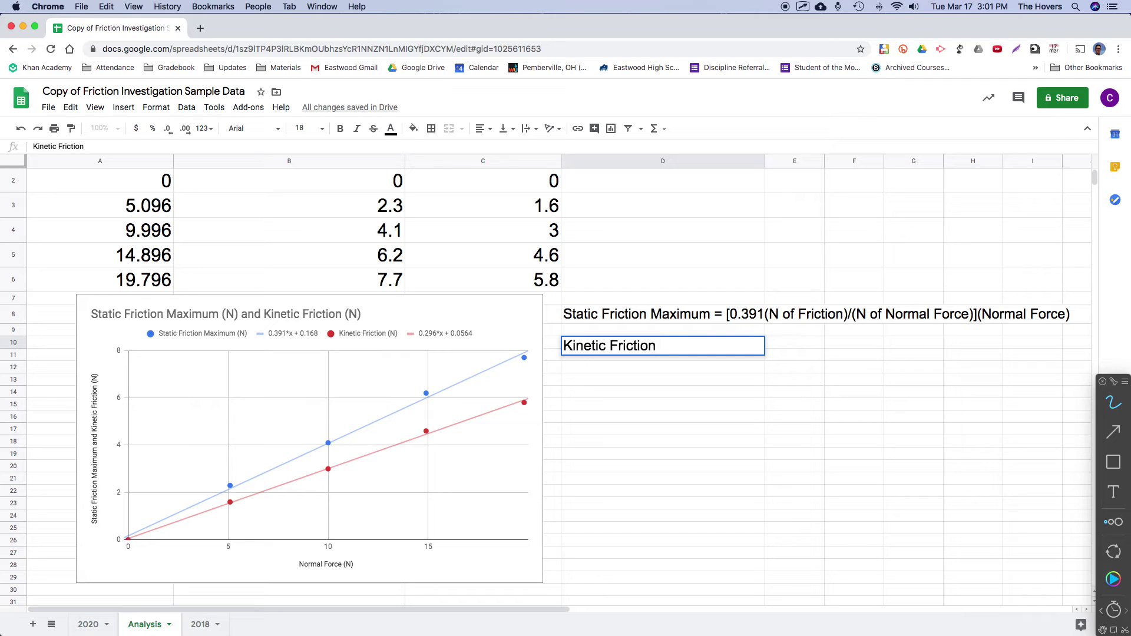
type(" = [")
key("Tab")
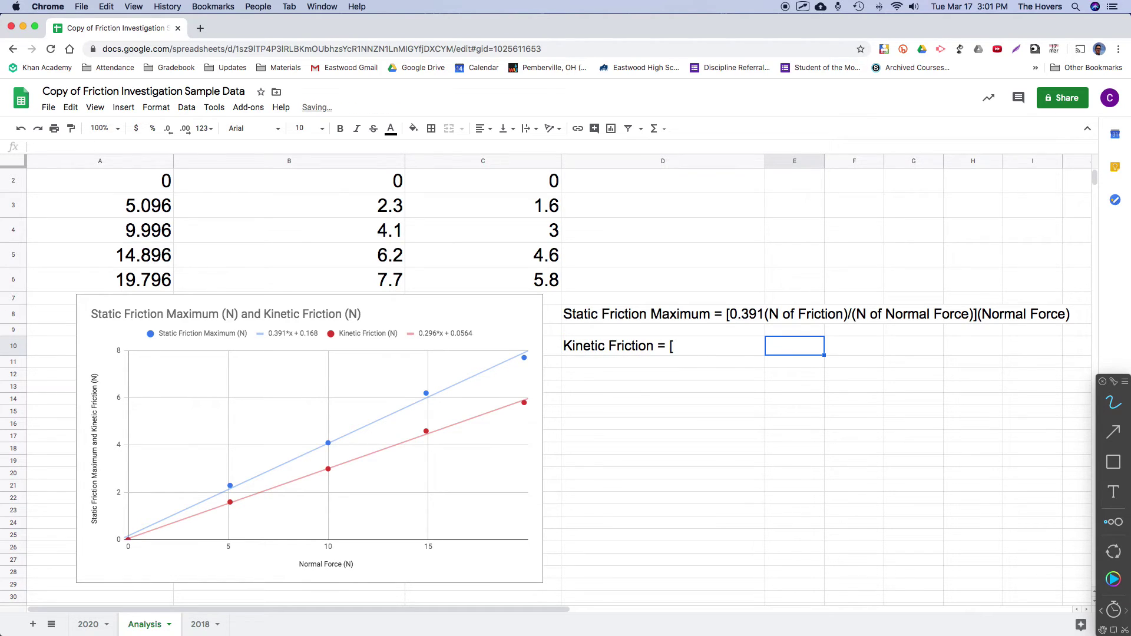
Step: Fix the stray brace, then add '0.296 (N of Friction)/N of Normal Force)' inside the brackets
type("]")
key("Left")
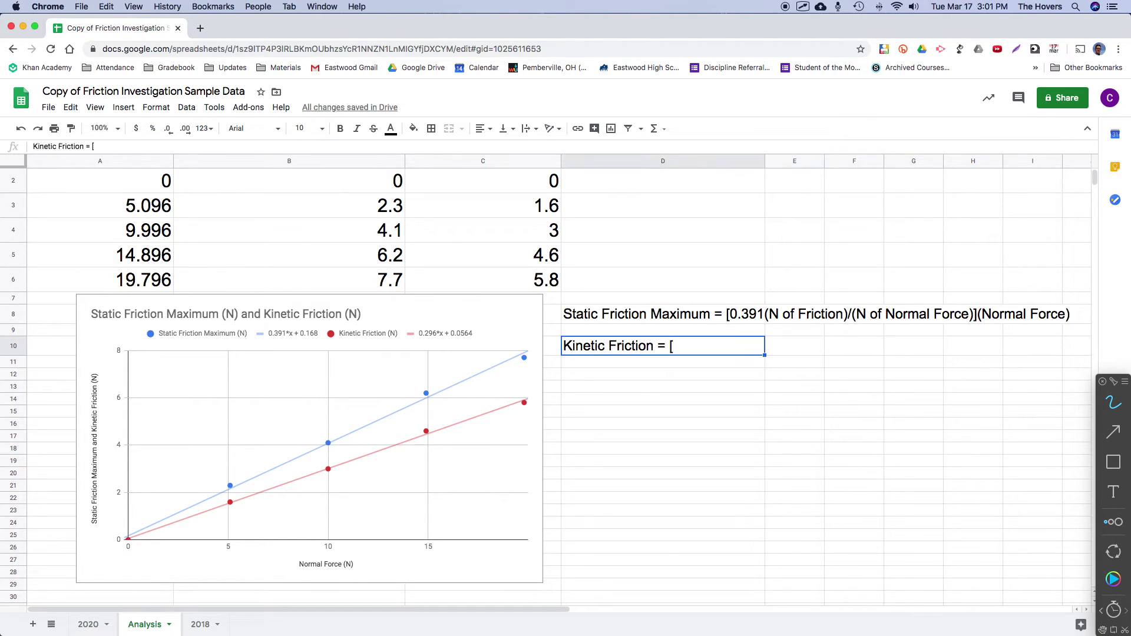
left_click(122, 147)
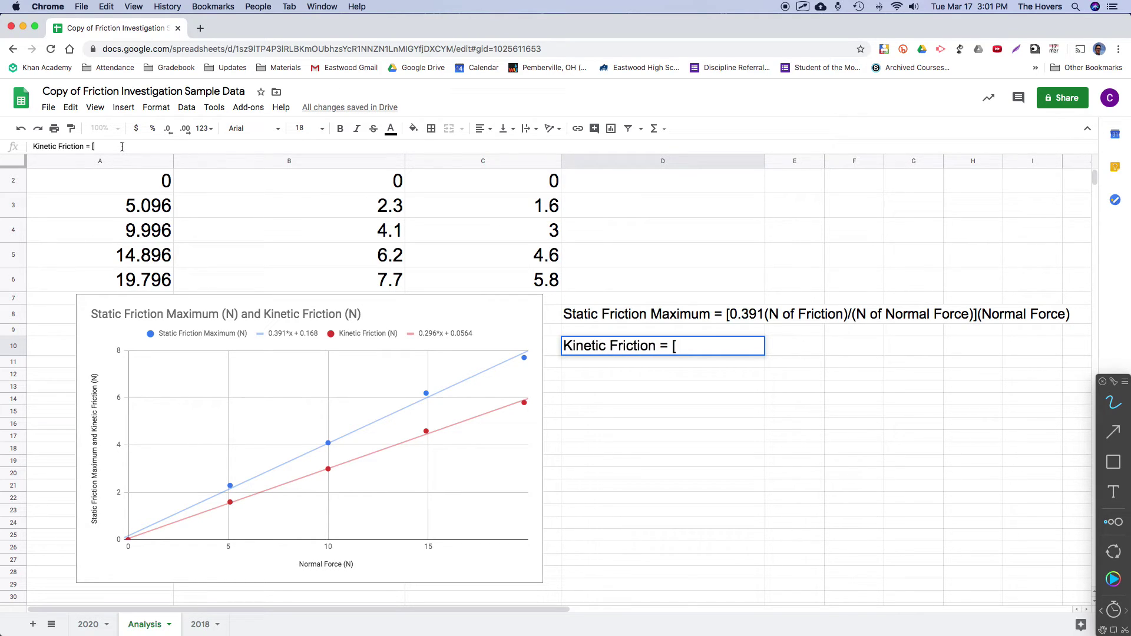
type("}")
key("BackSpace")
type("]")
type("0.29")
type("6")
type("(")
type("N")
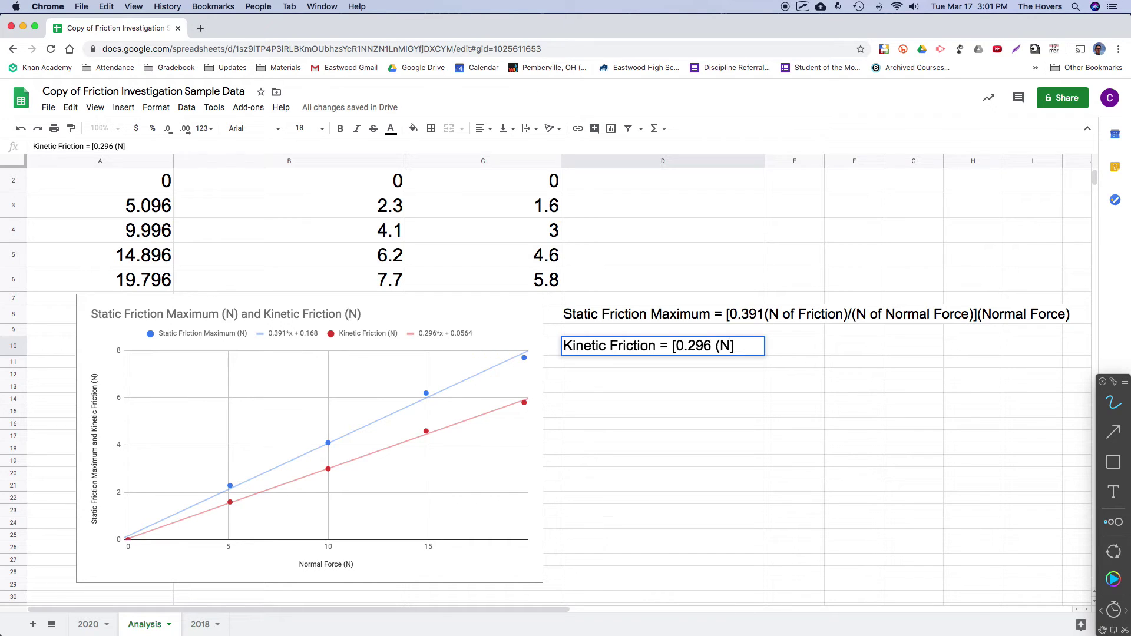
type(" of Friction")
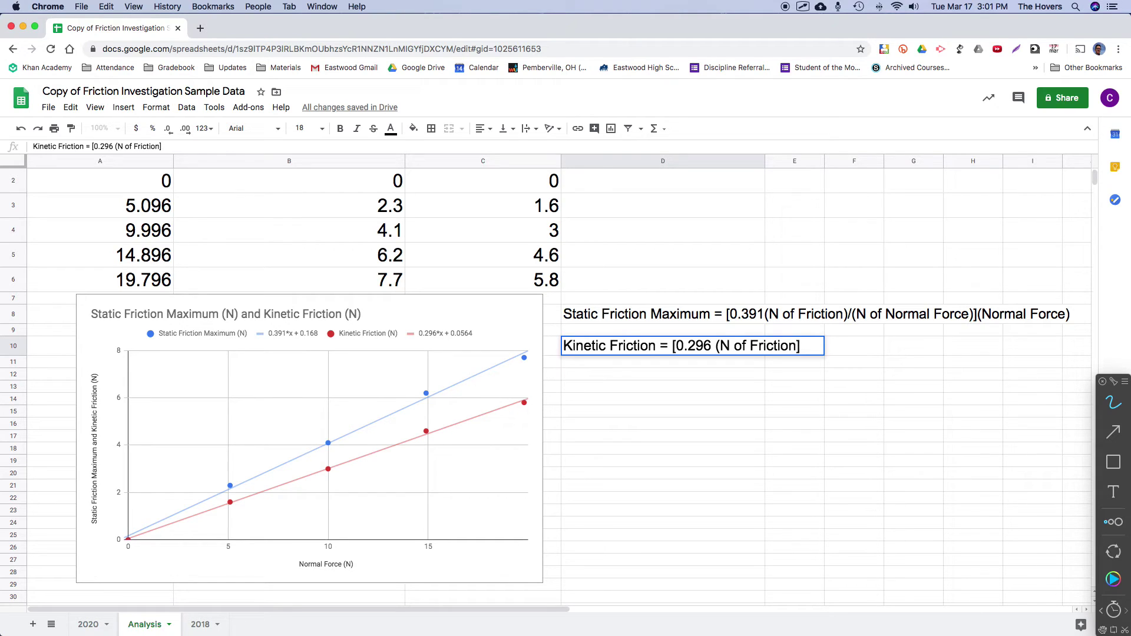
type(")/N of No")
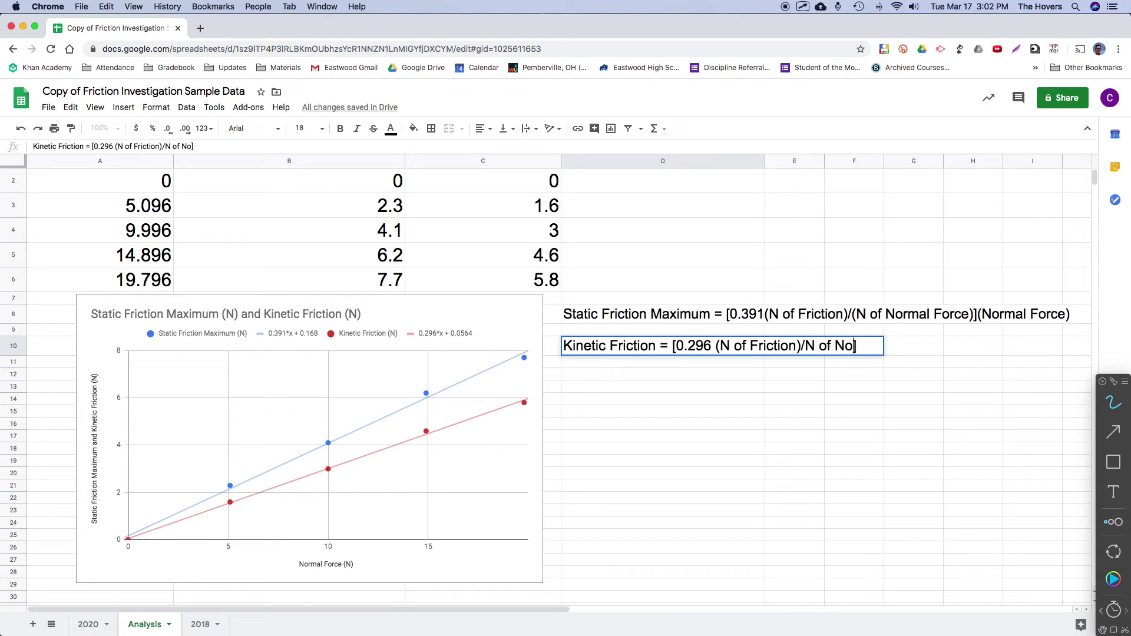
type("rmal F")
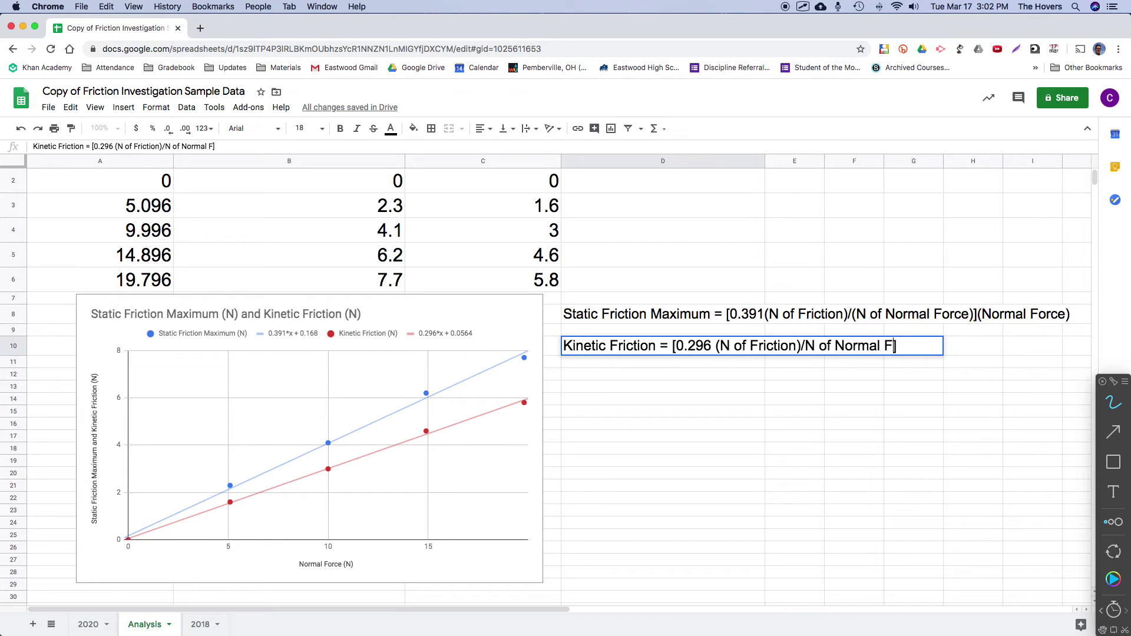
type("orce)")
Step: Make the kinetic equation read [0.296 (N of Friction)/(N of Normal Force)](Normal Force), then return to the 2020 sheet
left_click(807, 346)
type("(")
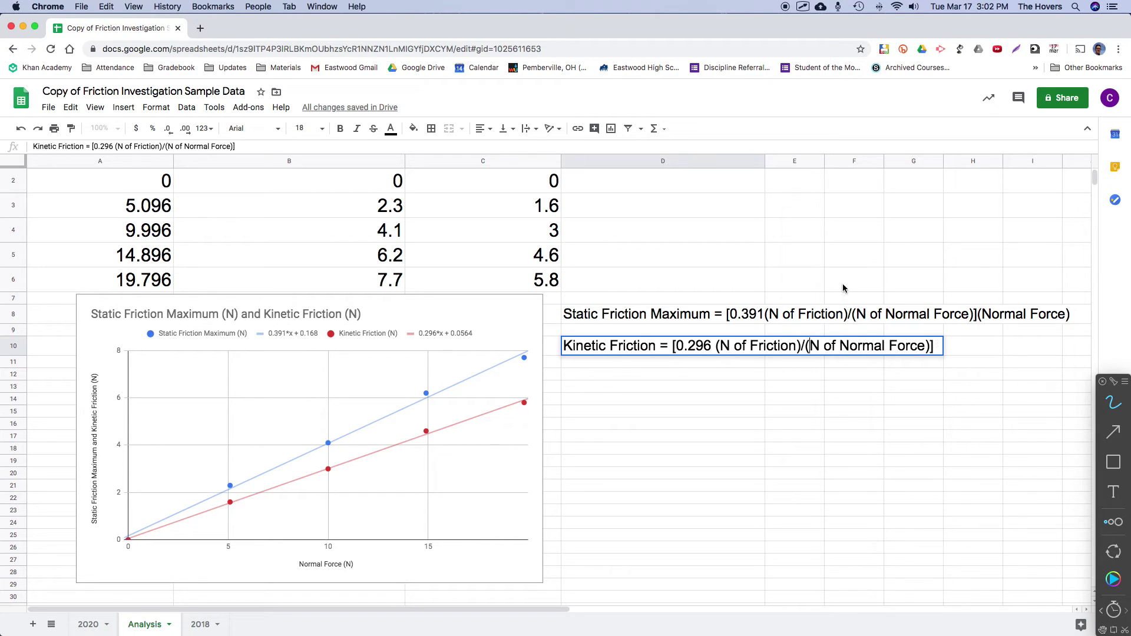
left_click(254, 145)
type("(")
type("Normal F")
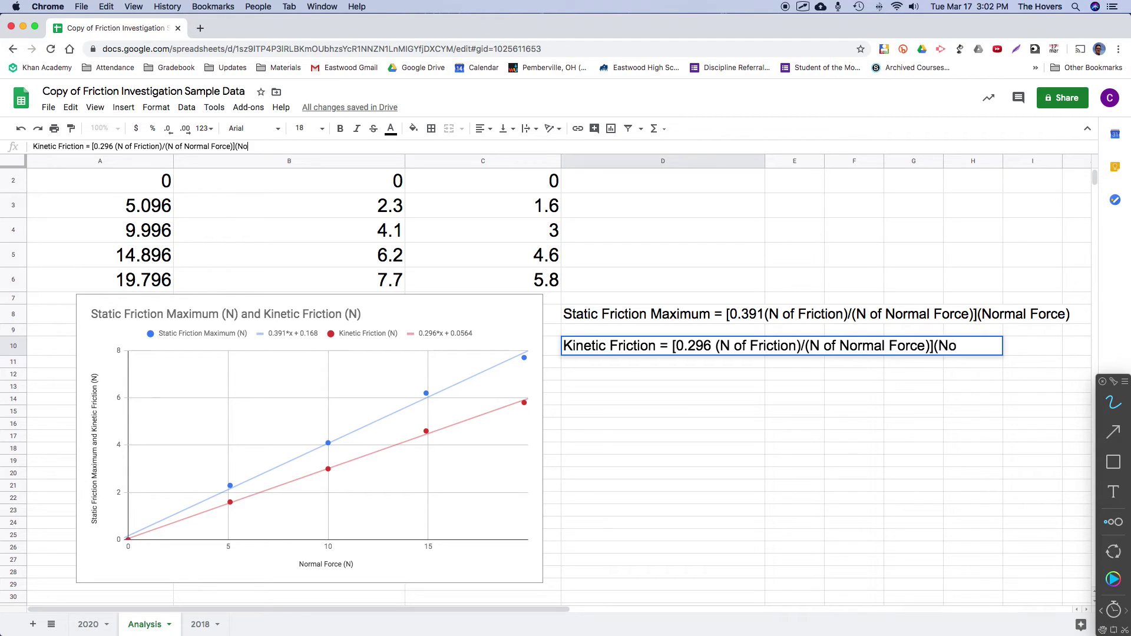
type("orce")
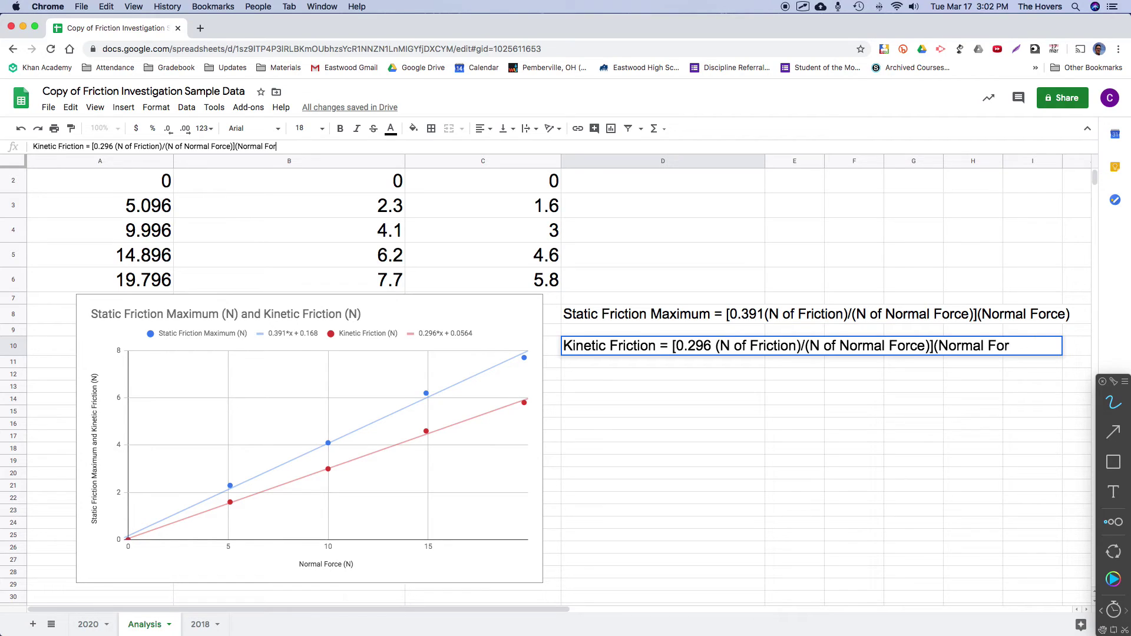
type(")")
left_click(85, 626)
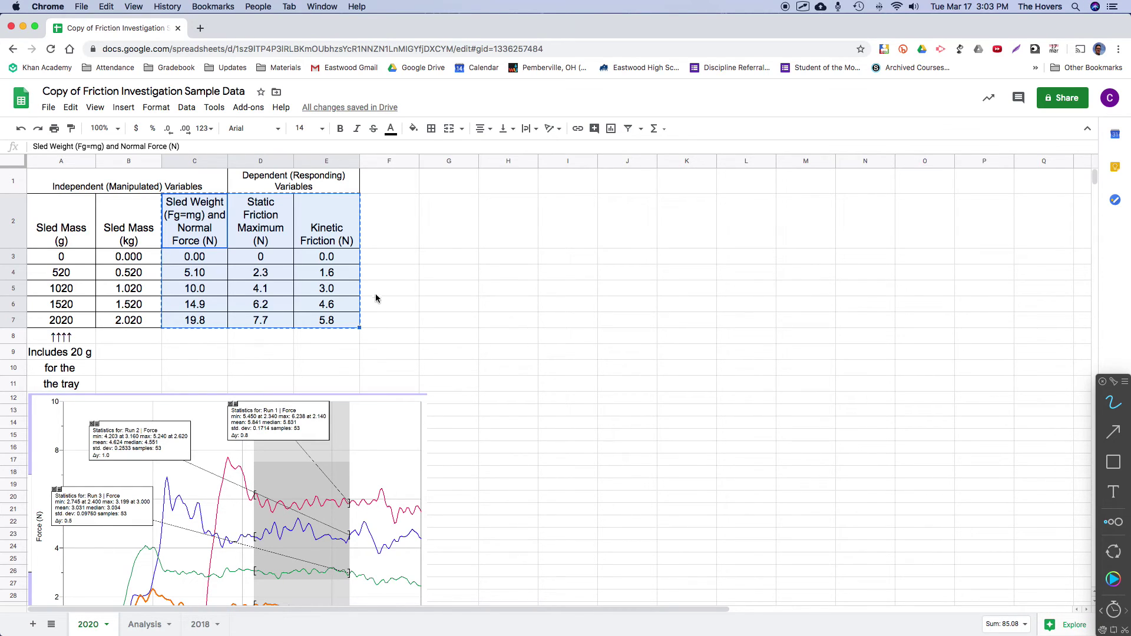
left_click(147, 626)
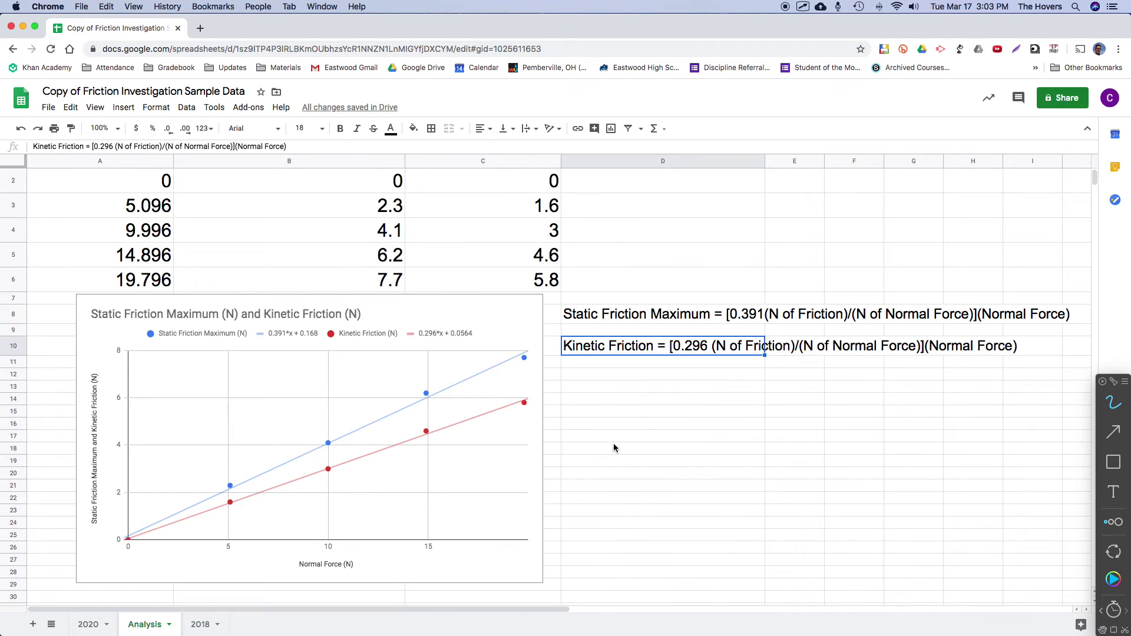
left_click(592, 386)
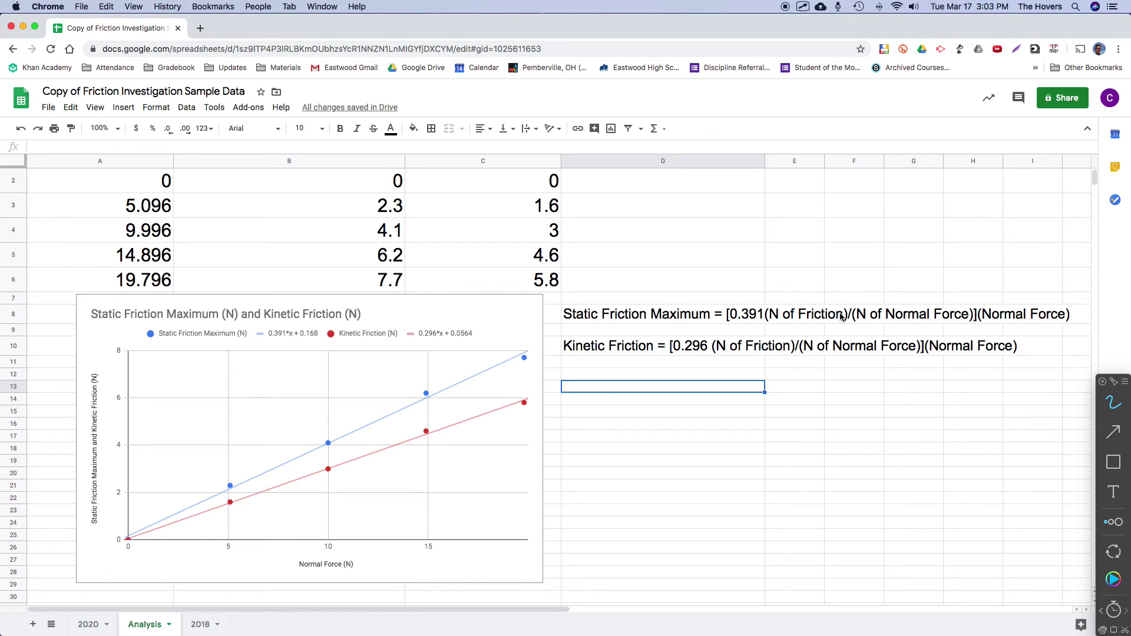
left_click(975, 317)
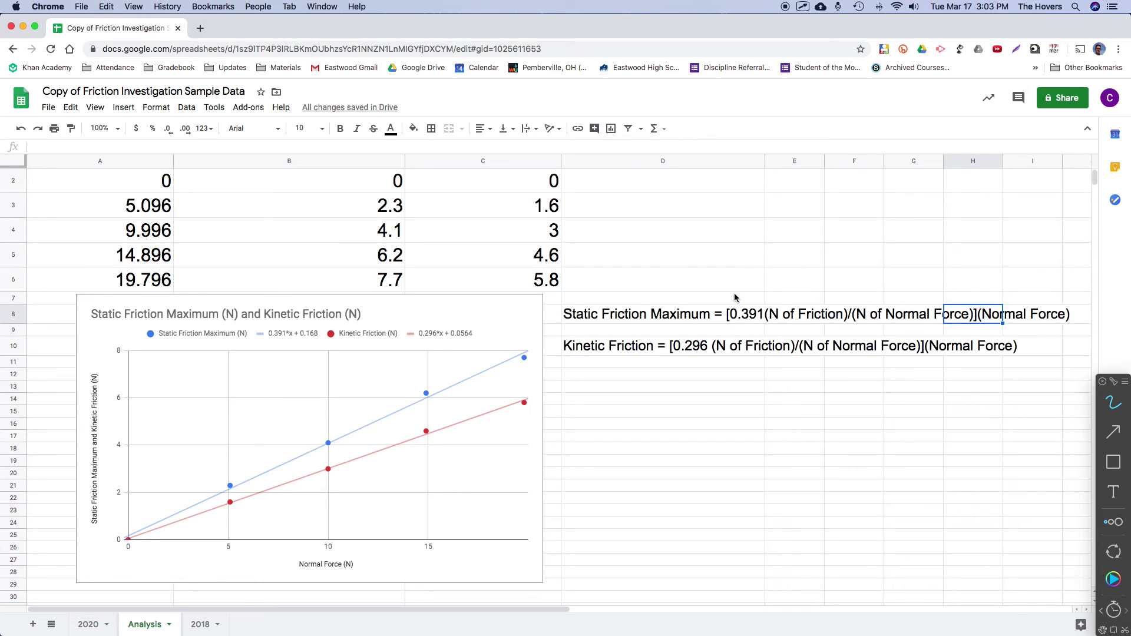
Step: Simplify the static equation to Static Friction Maximum = [0.391](Normal Force)
left_click(717, 315)
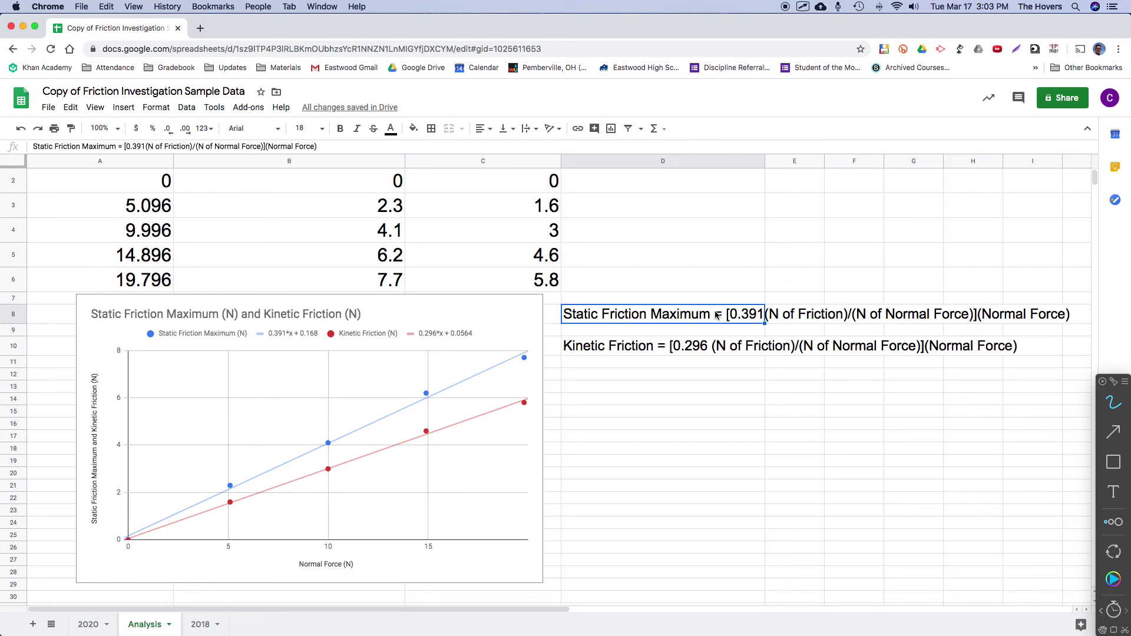
left_click(264, 146)
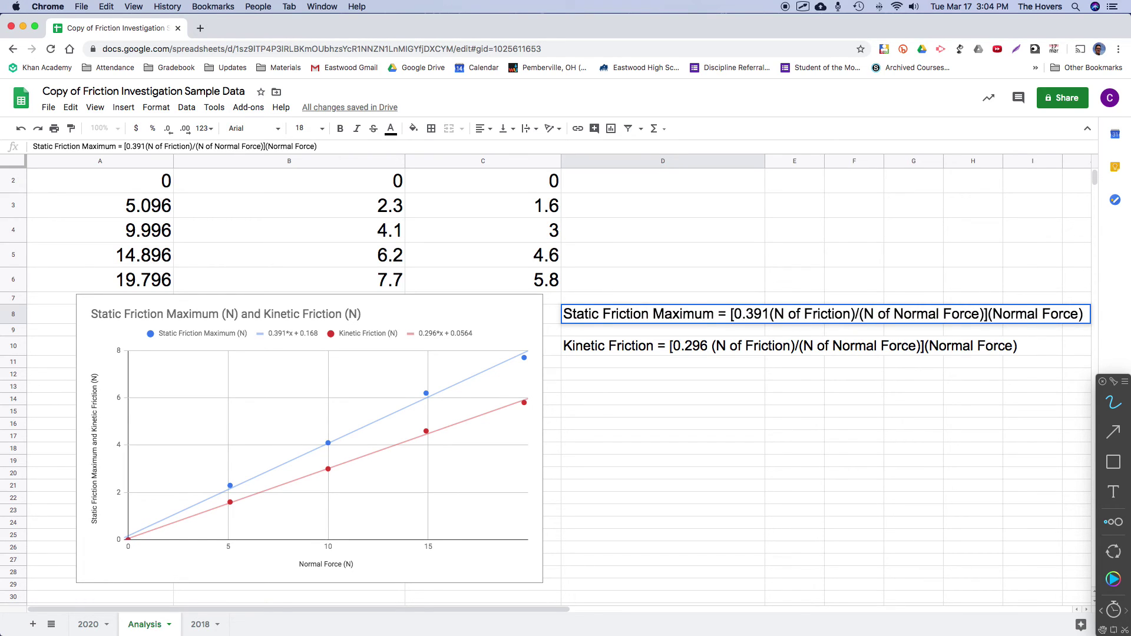
key("BackSpace")
key("BackSpace")
key("BackSpace")
key("BackSpace")
key("BackSpace")
key("BackSpace")
key("BackSpace")
key("BackSpace")
key("BackSpace")
key("BackSpace")
key("BackSpace")
key("BackSpace")
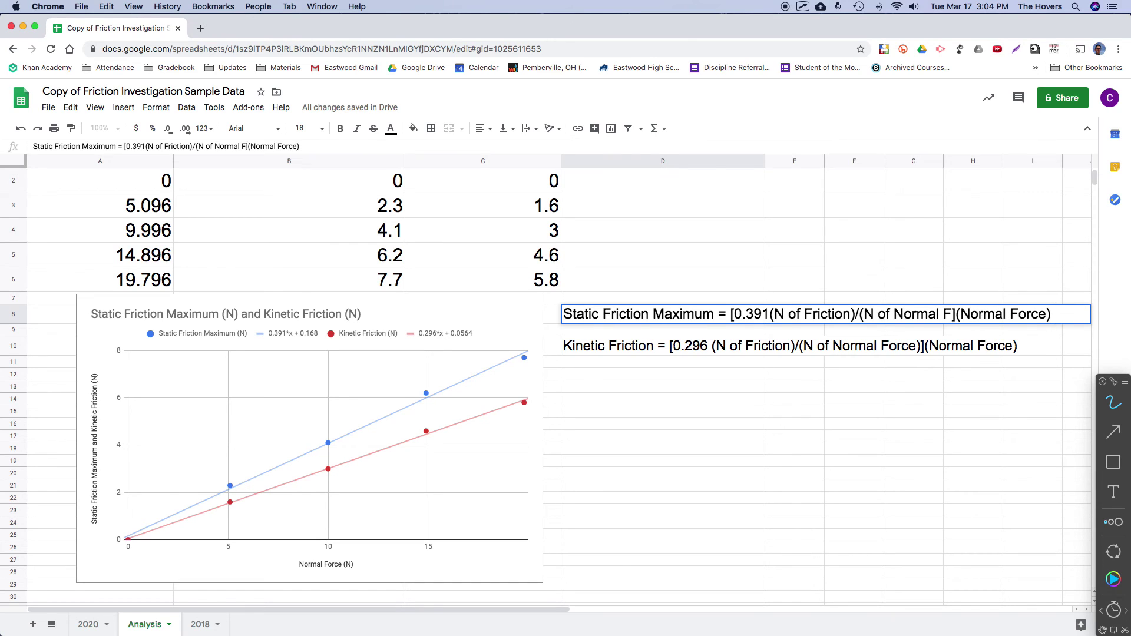
key("BackSpace")
key("BackSpace")
key("BackSpace")
key("BackSpace")
key("BackSpace")
key("BackSpace")
key("BackSpace")
key("BackSpace")
key("BackSpace")
key("BackSpace")
key("BackSpace")
key("BackSpace")
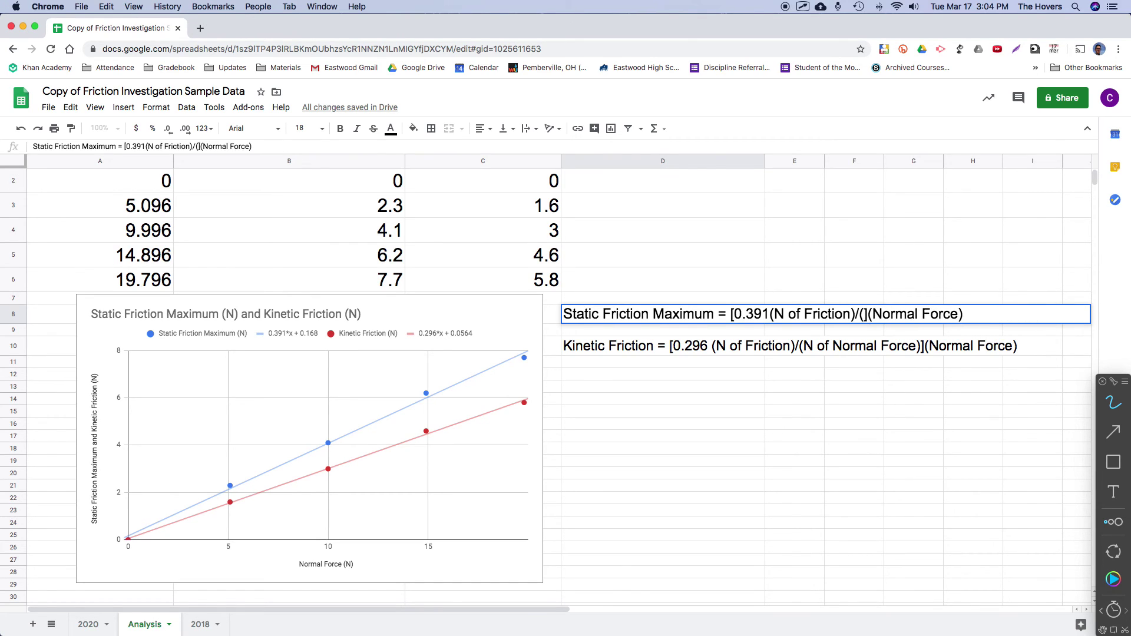
key("BackSpace")
key("BackSpace")
key("BackSpace")
key("BackSpace")
key("BackSpace")
key("BackSpace")
key("BackSpace")
key("BackSpace")
key("BackSpace")
key("BackSpace")
key("BackSpace")
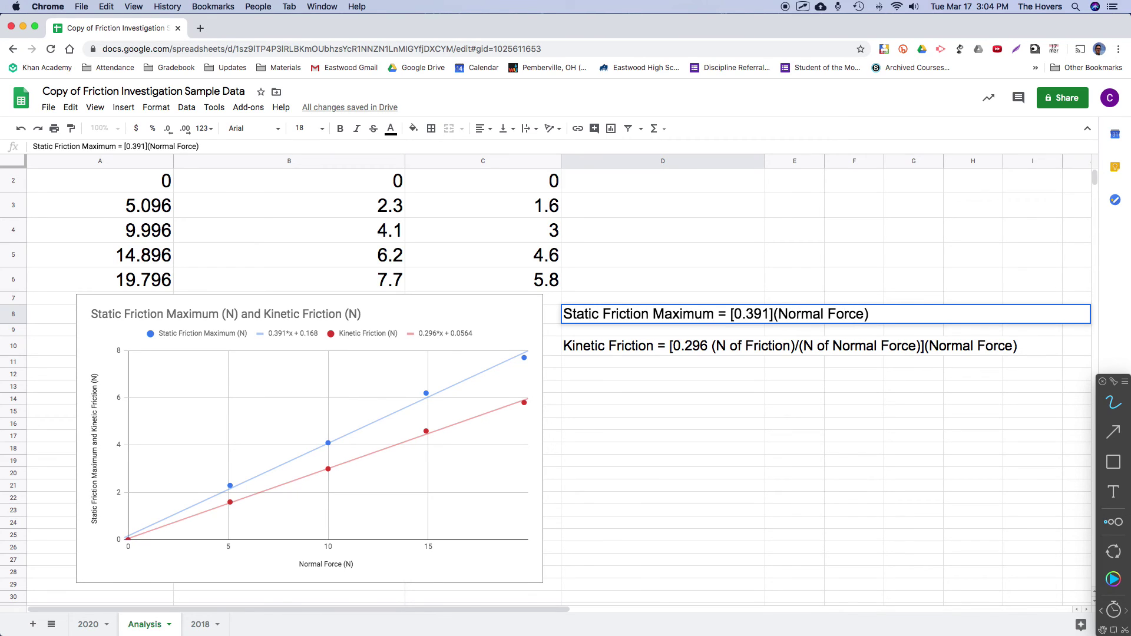
left_click(917, 349)
Step: Simplify the kinetic equation to Kinetic Friction = [0.296](Normal Force)
left_click(733, 344)
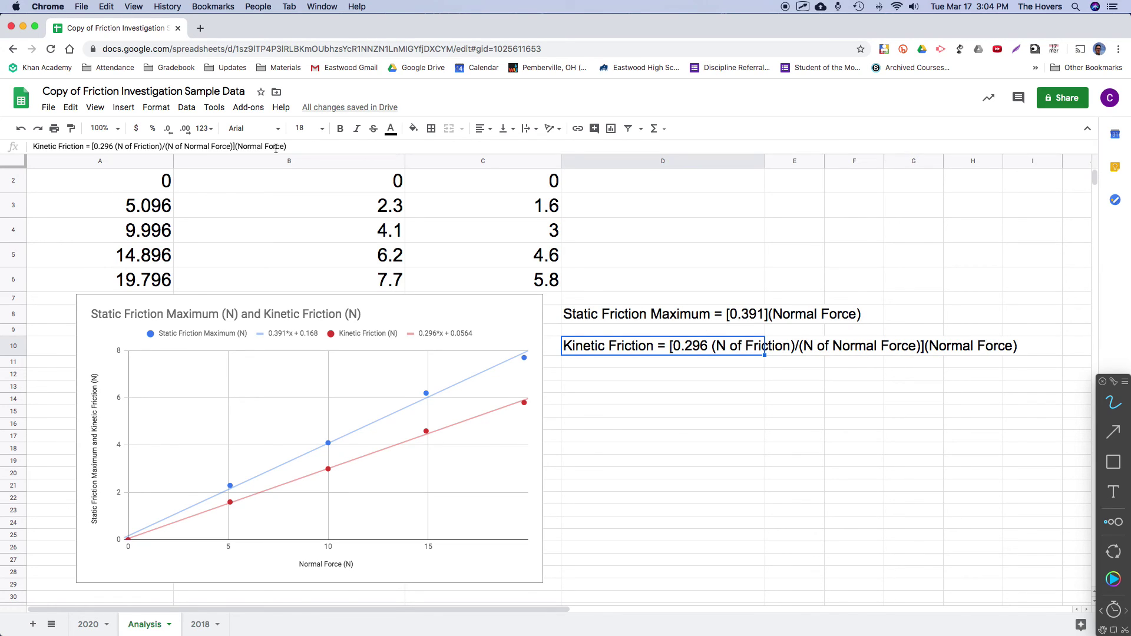
left_click(234, 146)
key("BackSpace")
key("BackSpace")
key("BackSpace")
key("BackSpace")
key("BackSpace")
key("BackSpace")
key("BackSpace")
key("BackSpace")
key("BackSpace")
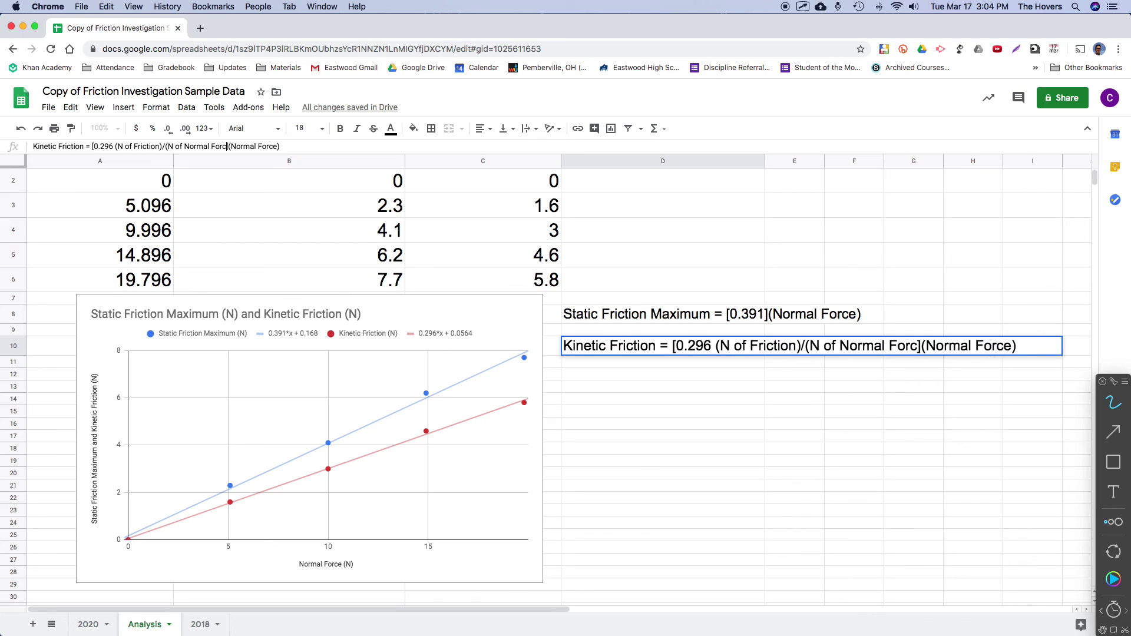
key("BackSpace")
key("BackSpace")
key("BackSpace")
key("BackSpace")
key("BackSpace")
key("BackSpace")
key("BackSpace")
key("BackSpace")
key("BackSpace")
key("BackSpace")
key("BackSpace")
key("BackSpace")
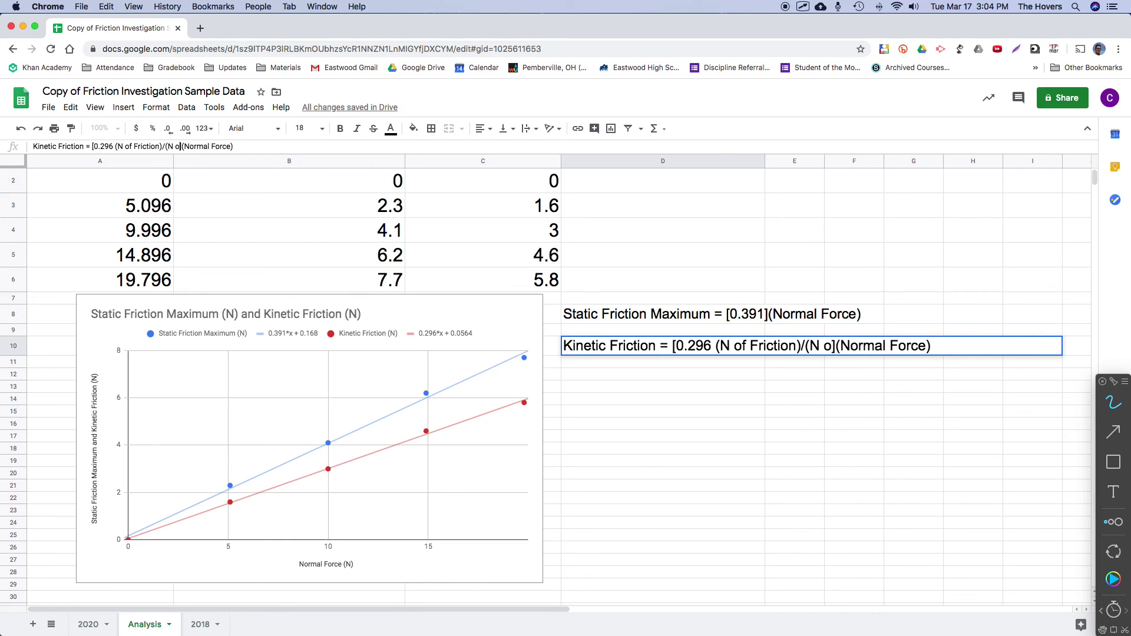
key("BackSpace")
key("BackSpace")
key("BackSpace")
key("BackSpace")
key("BackSpace")
key("BackSpace")
key("BackSpace")
key("BackSpace")
key("BackSpace")
key("BackSpace")
key("BackSpace")
key("BackSpace")
key("BackSpace")
key("BackSpace")
key("BackSpace")
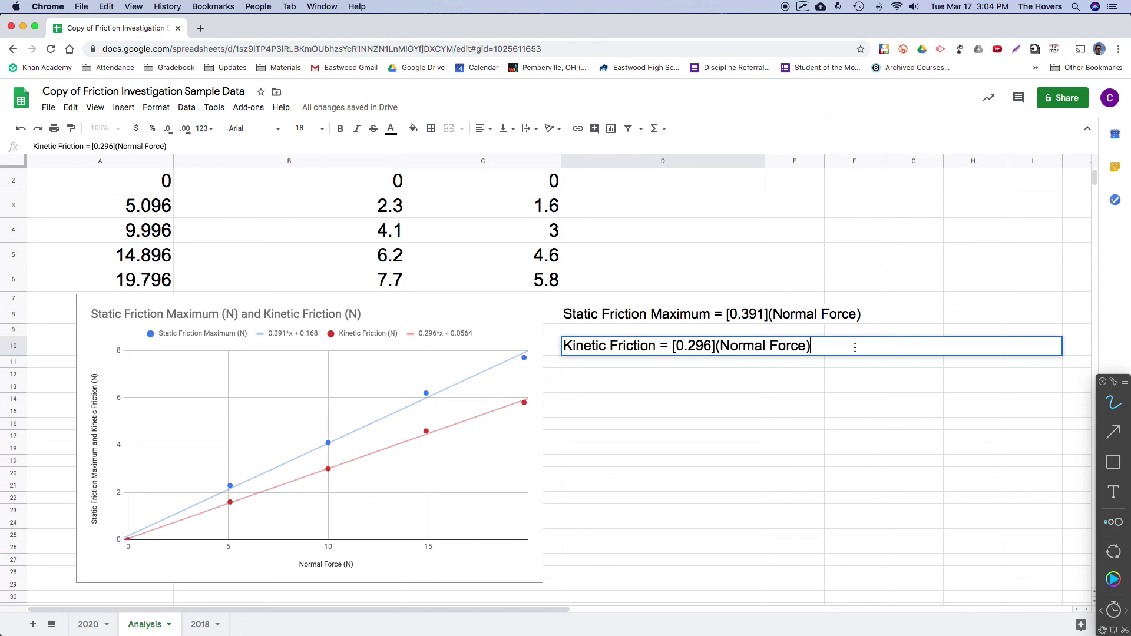
left_click(687, 372)
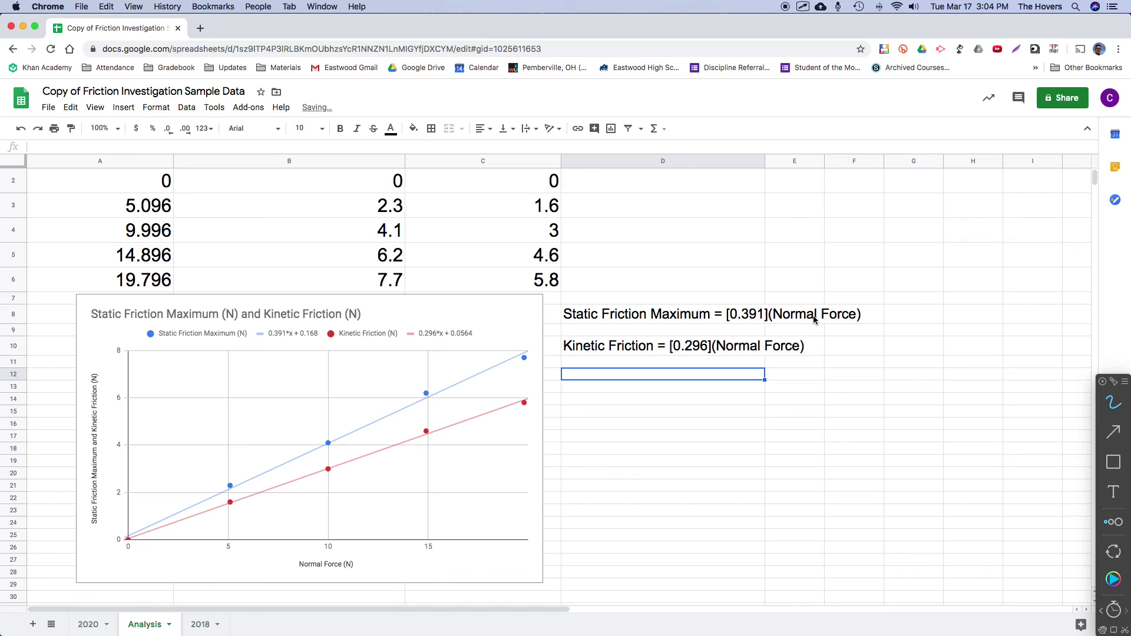